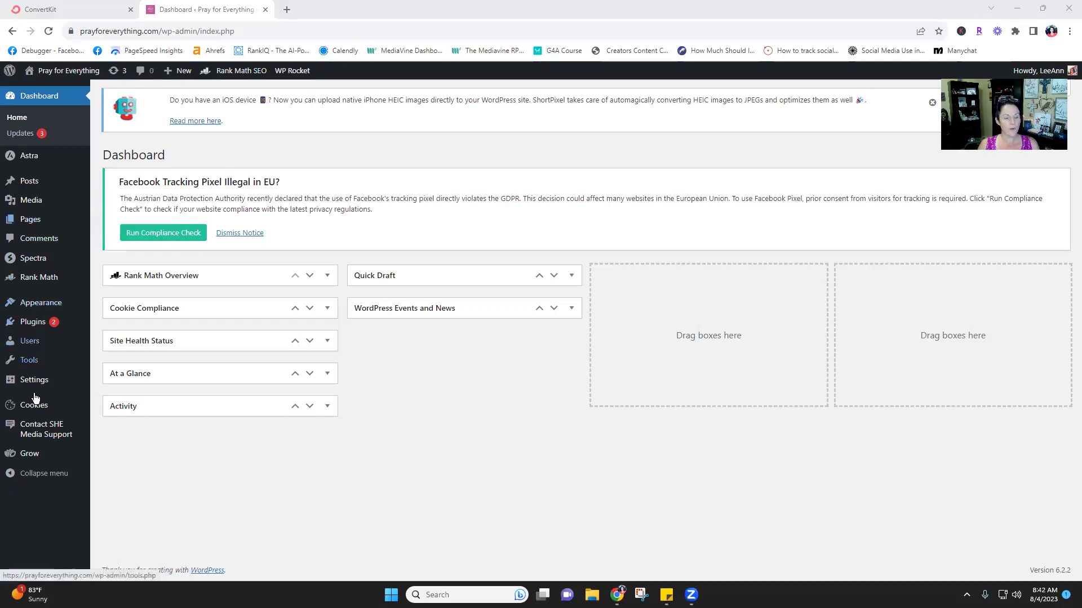
# - Open the site's general settings and check the site title and the https prefix of the WordPress address
pyautogui.moveTo(46, 387)
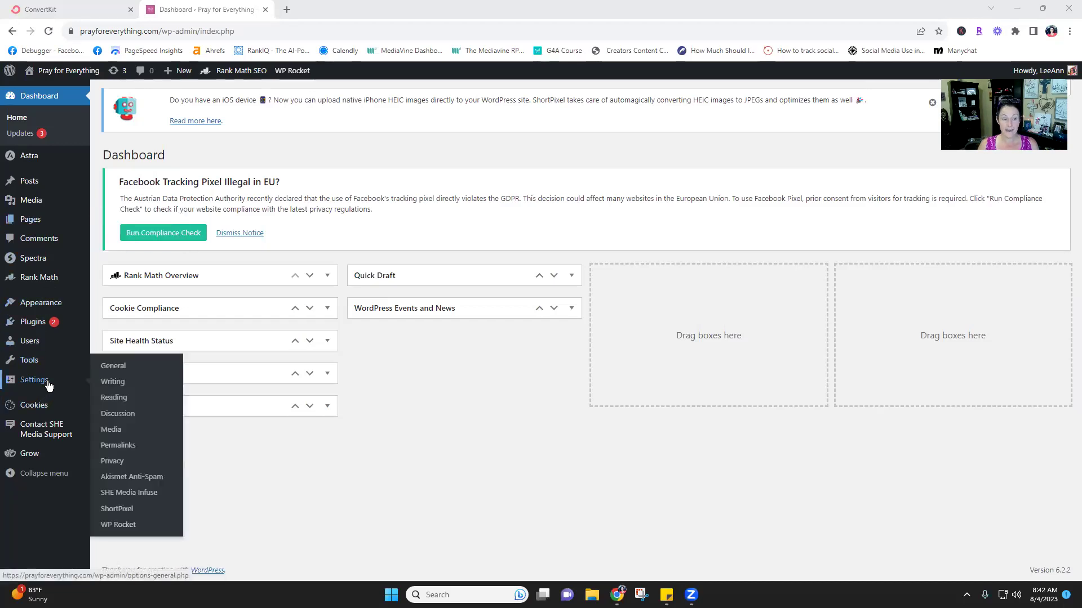
pyautogui.click(114, 371)
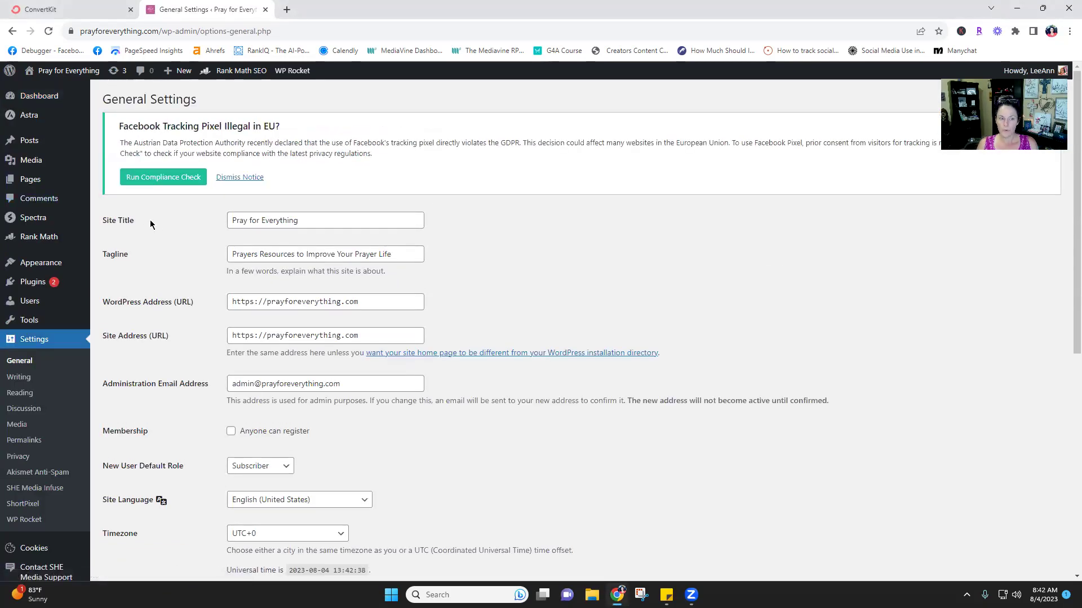
pyautogui.moveTo(299, 221); pyautogui.dragTo(224, 229)
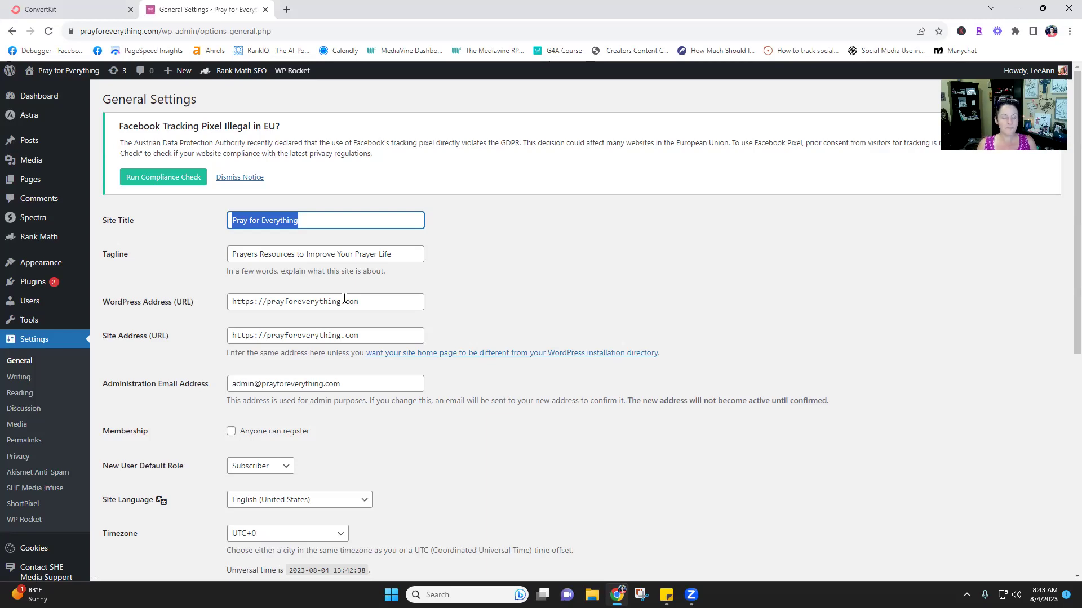
pyautogui.click(253, 301)
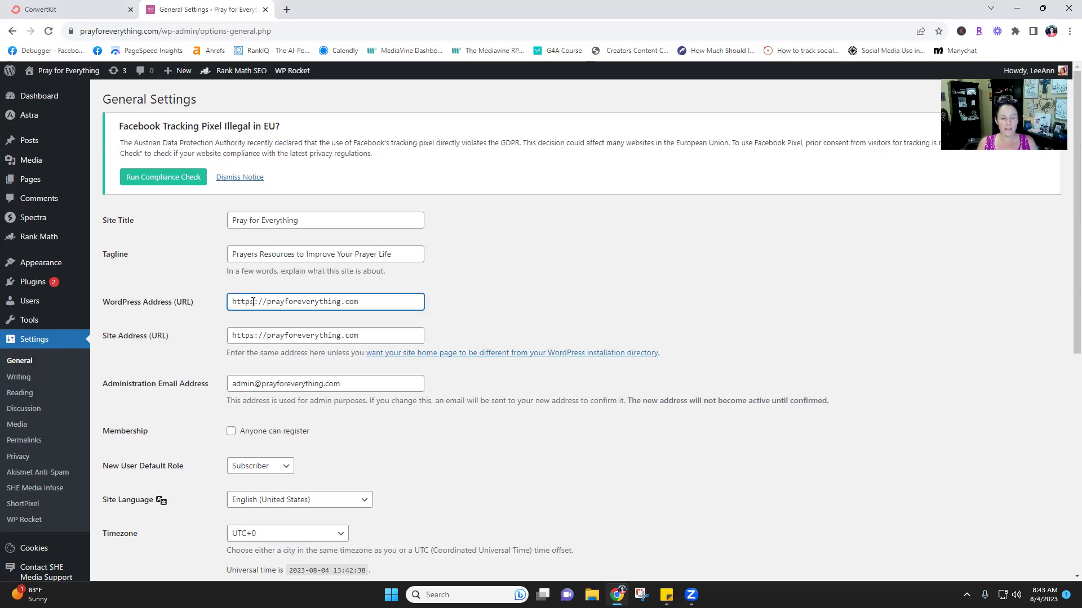
pyautogui.moveTo(253, 302); pyautogui.dragTo(252, 304)
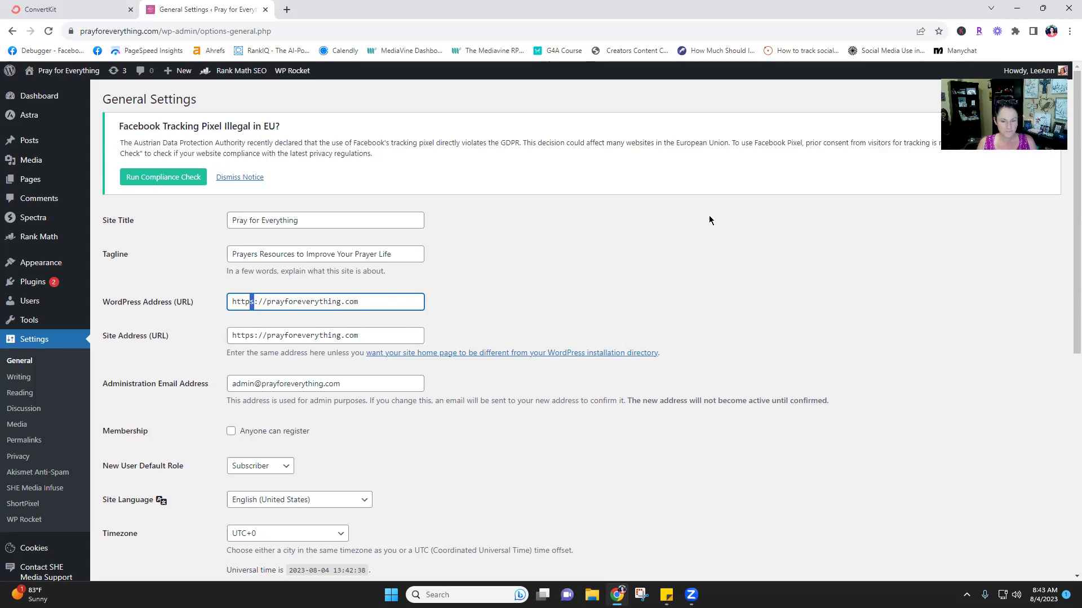
# - Review the remaining general settings, select the 1:42 pm (g:i a) time format, and save the changes
pyautogui.scroll(-3, 693, 225)
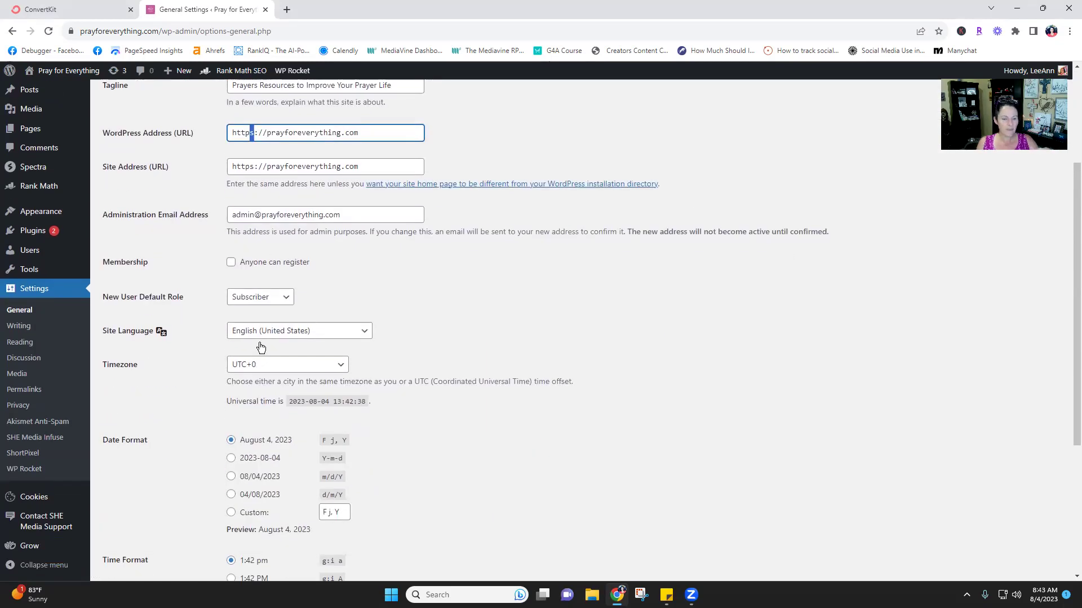
pyautogui.scroll(-4, 344, 306)
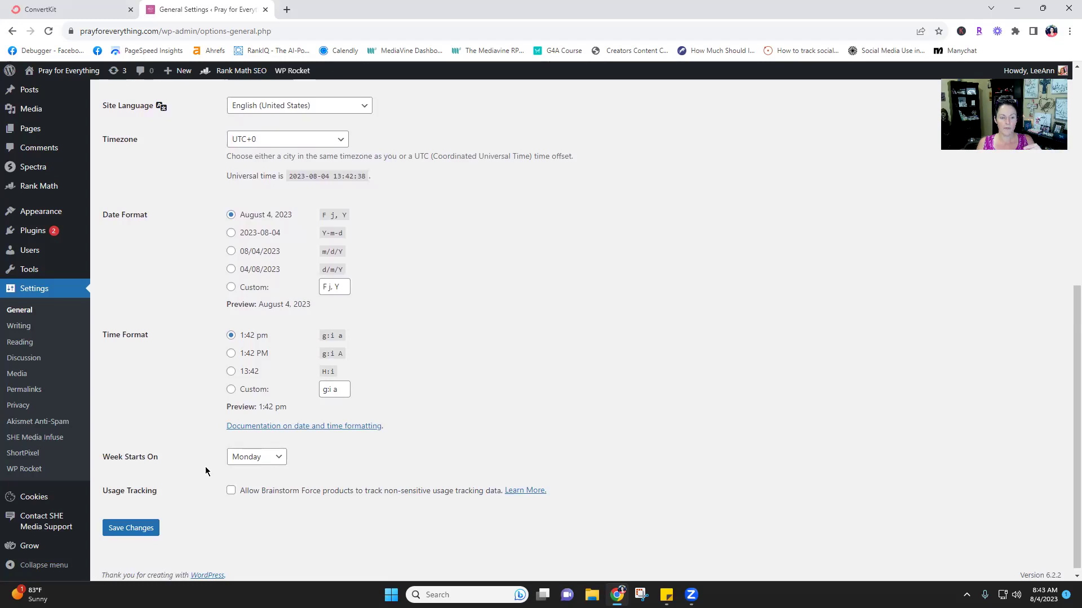
pyautogui.click(232, 337)
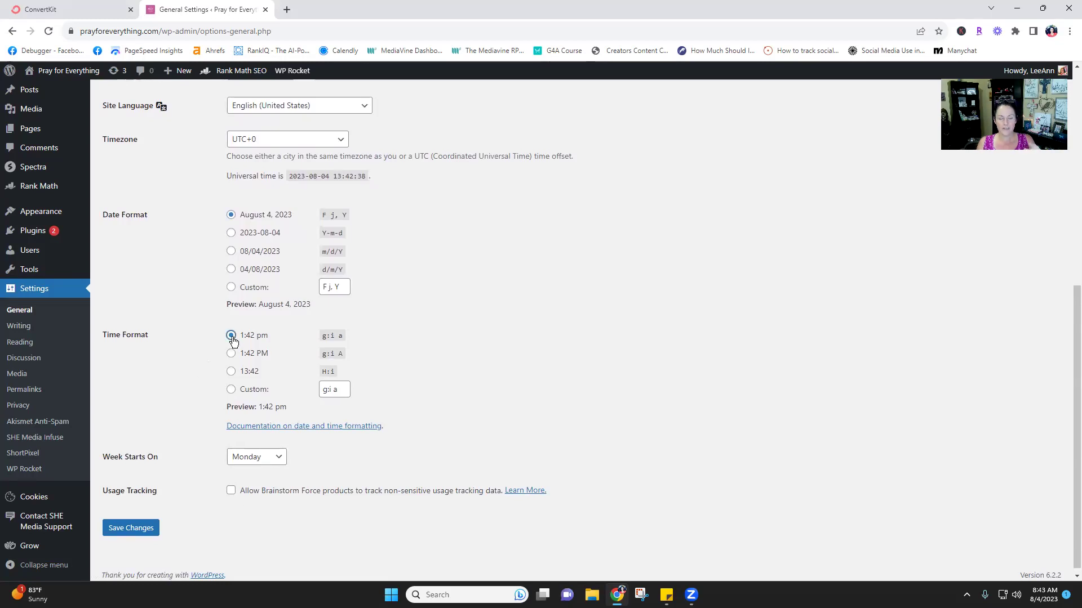
pyautogui.scroll(6, 573, 332)
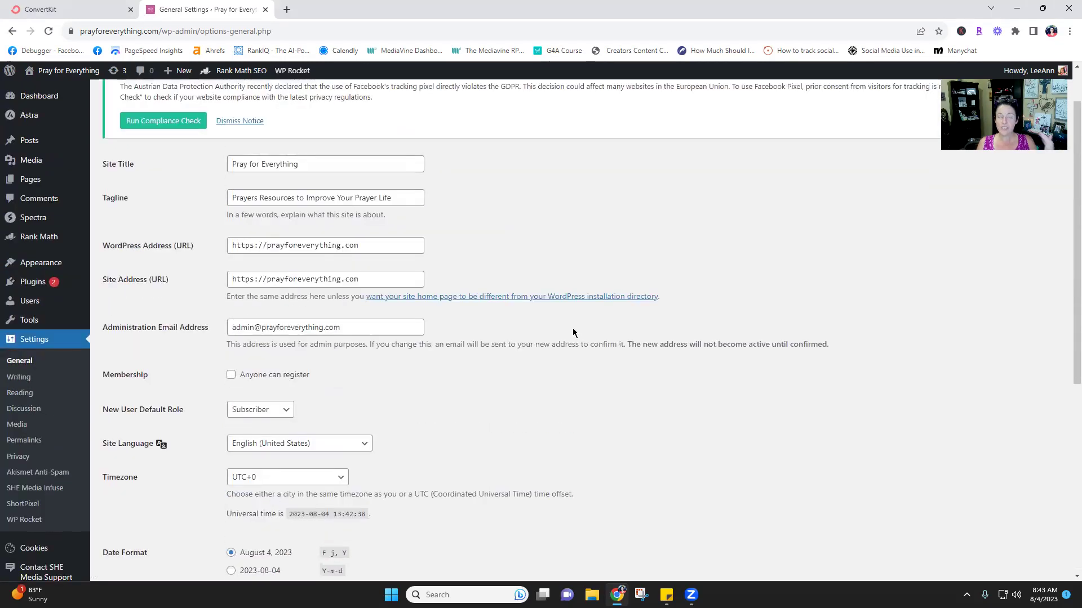
pyautogui.scroll(-2, 533, 392)
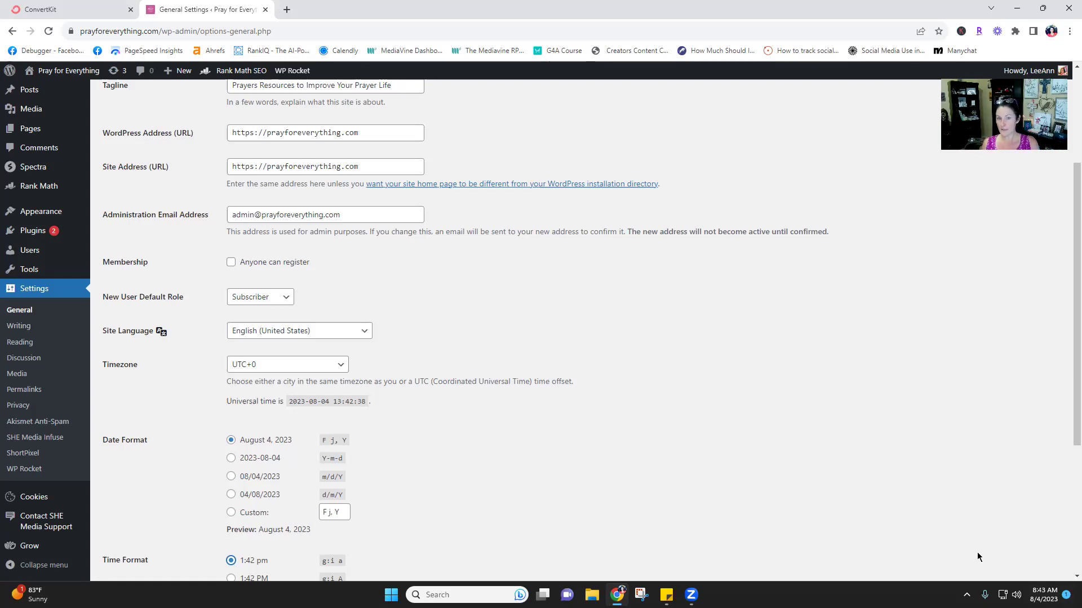
pyautogui.scroll(-3, 594, 507)
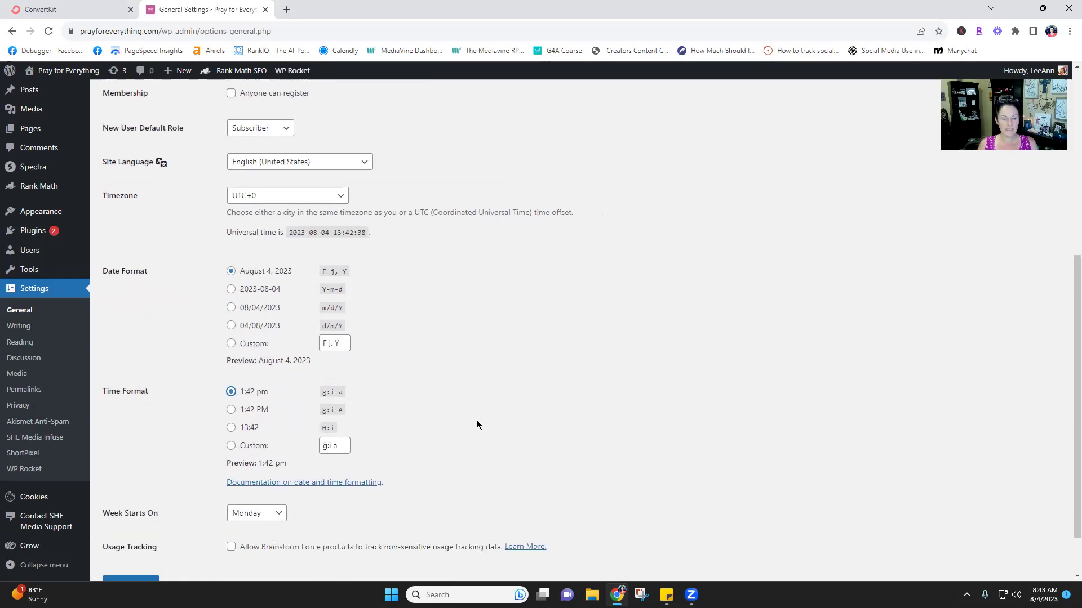
pyautogui.scroll(-1, 475, 421)
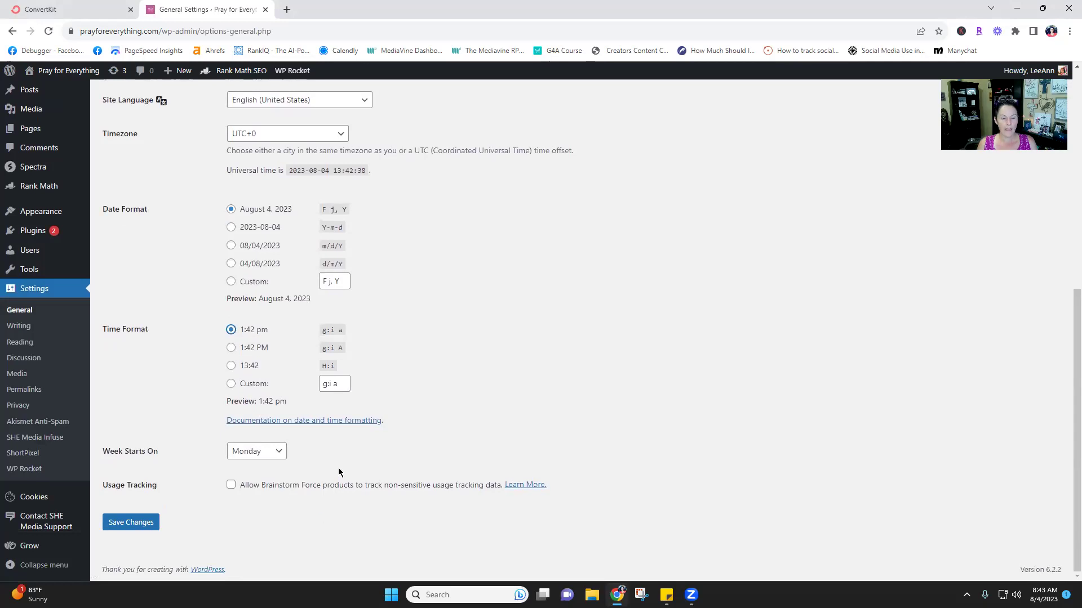
pyautogui.scroll(1, 340, 472)
pyautogui.click(132, 578)
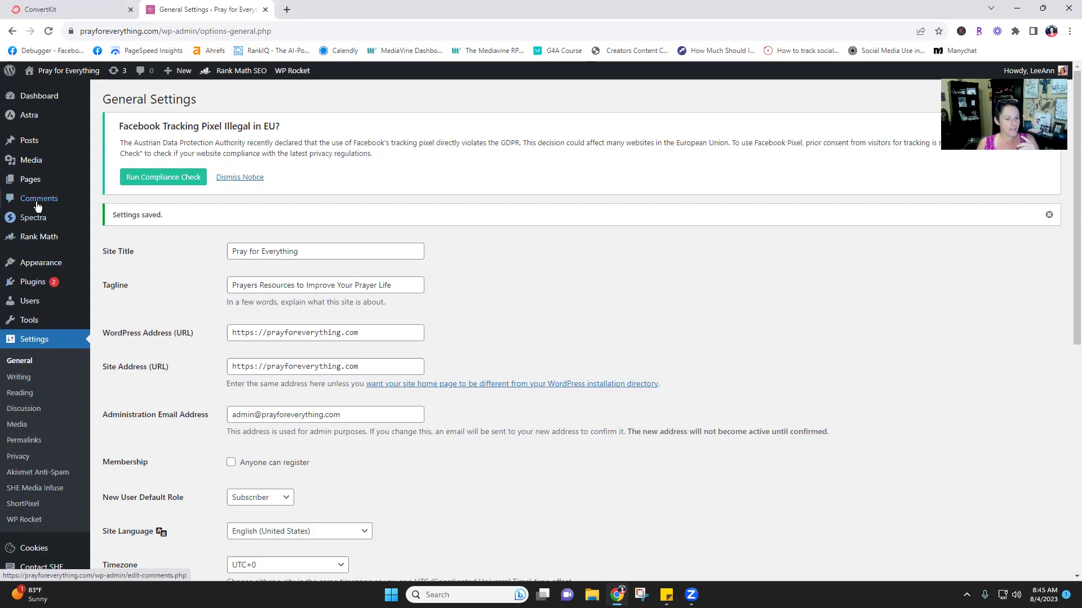
# - Look over the Rank Math modules and open the plugin's Titles & Meta settings at Global Meta
pyautogui.click(122, 238)
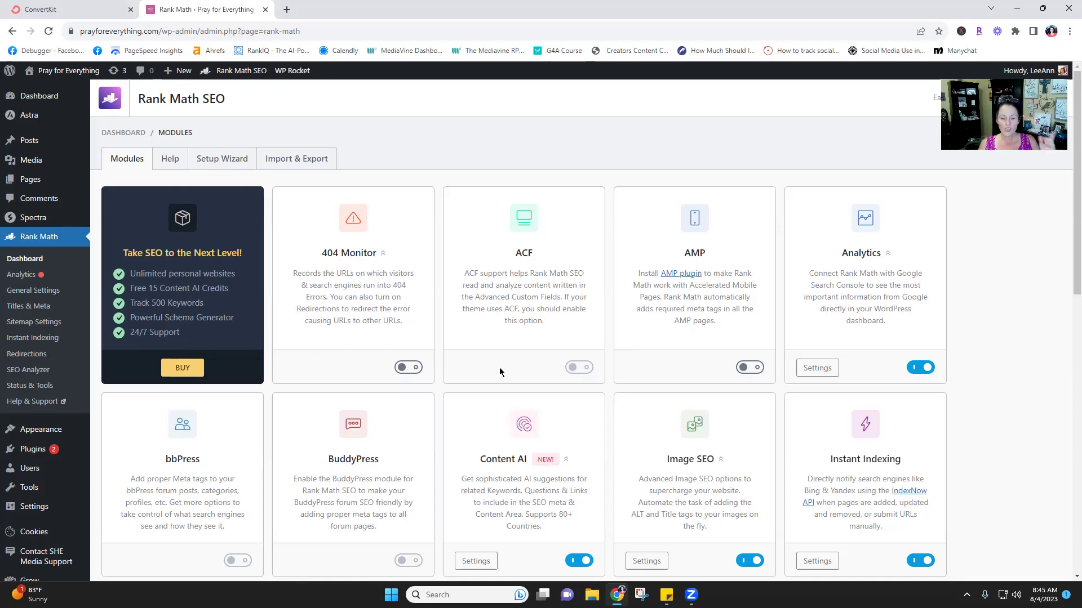
pyautogui.scroll(-4, 753, 357)
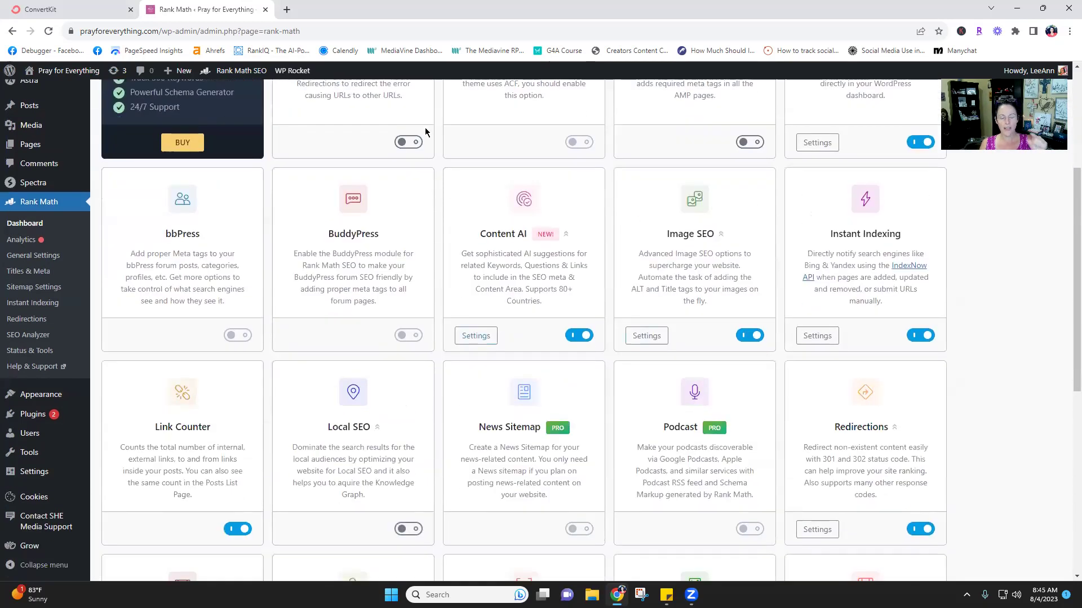
pyautogui.scroll(3, 505, 249)
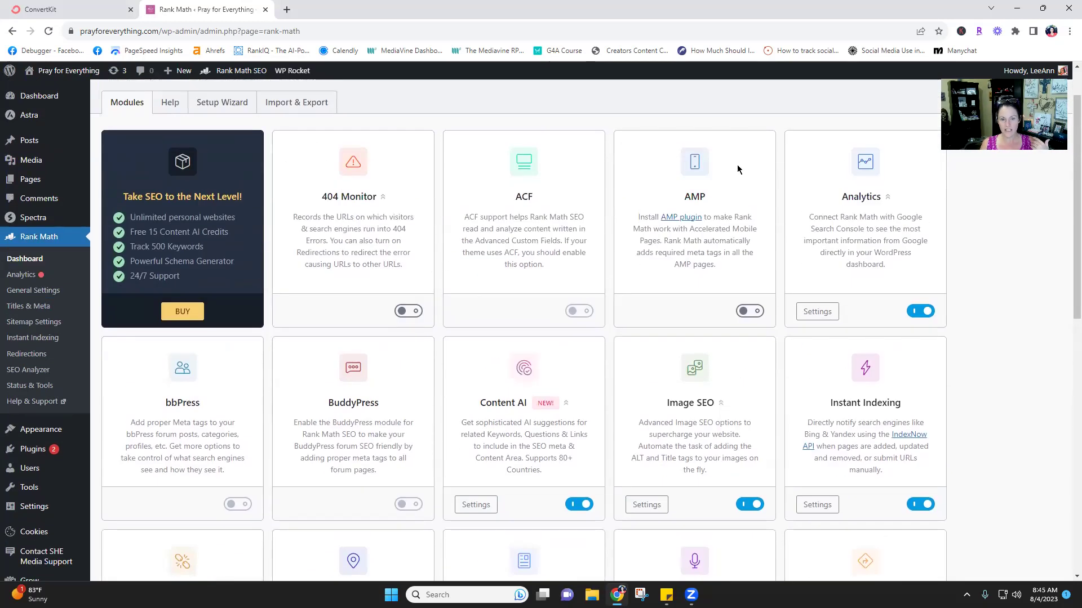
pyautogui.scroll(-4, 1009, 284)
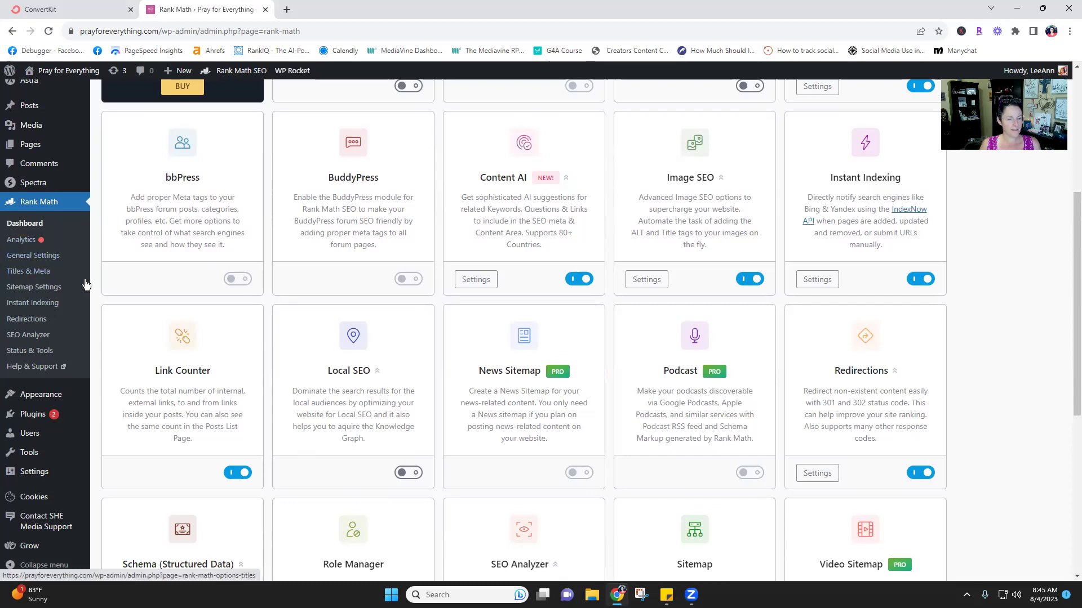
pyautogui.click(30, 272)
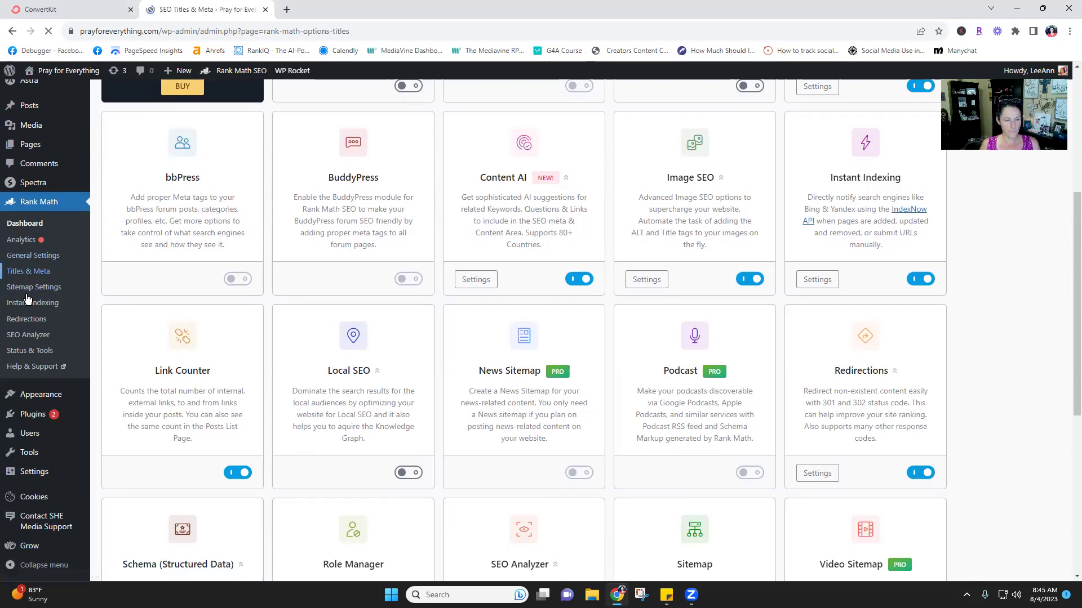
pyautogui.scroll(-3, 816, 242)
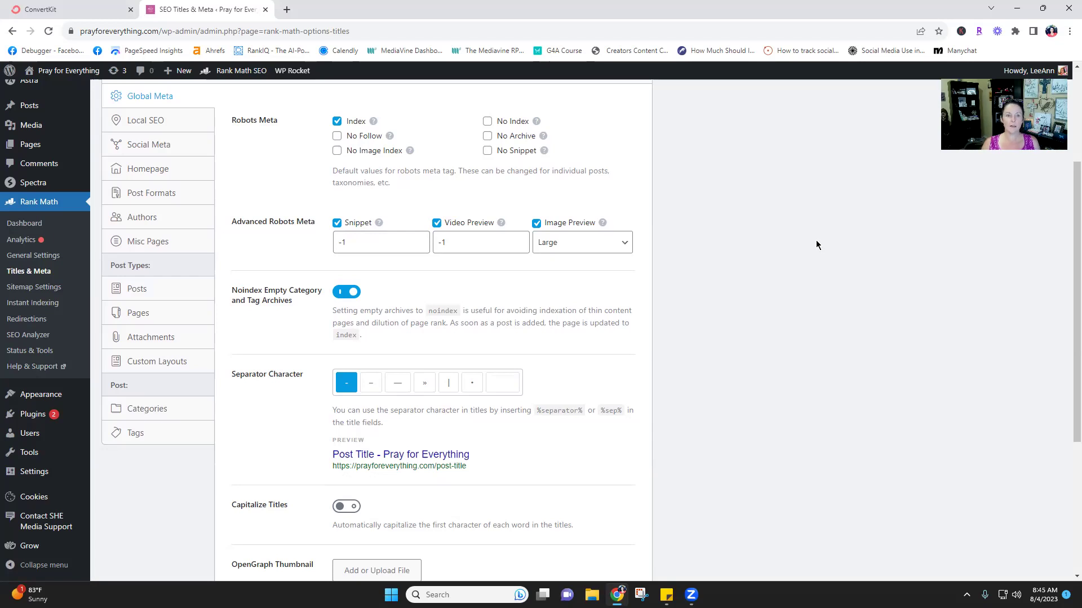
# - Search Google for "pray for everything" in a new browser tab
pyautogui.click(286, 10)
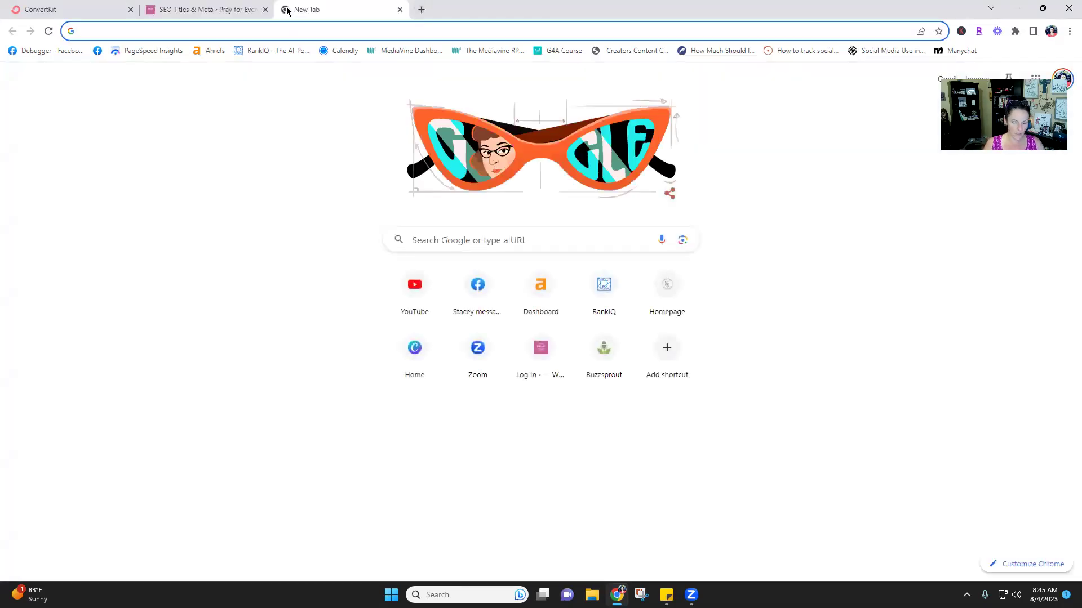
pyautogui.write('pray for ever')
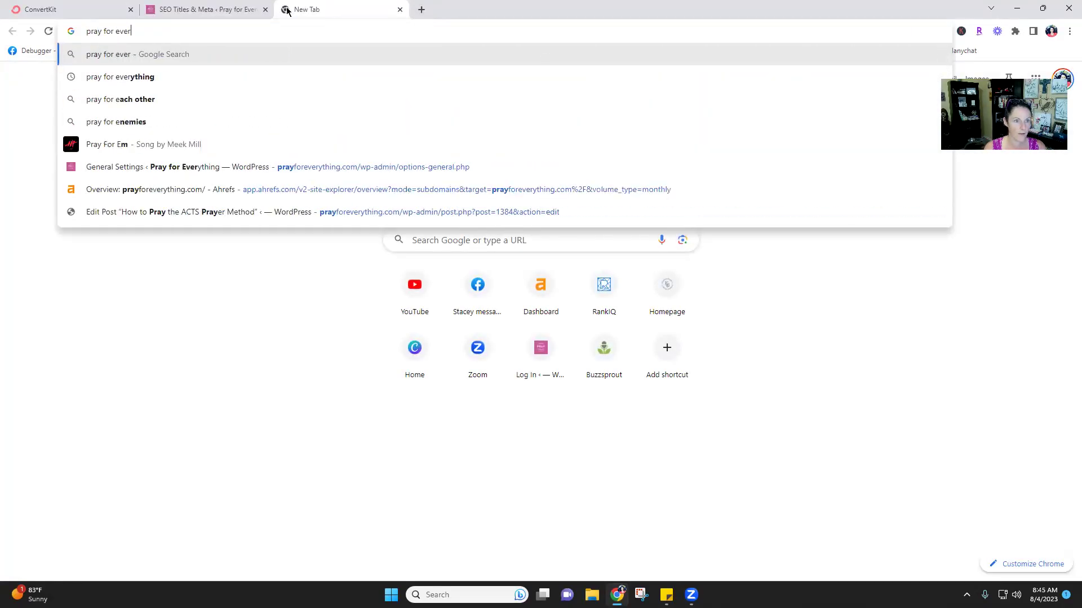
pyautogui.write('y')
pyautogui.press('Return')
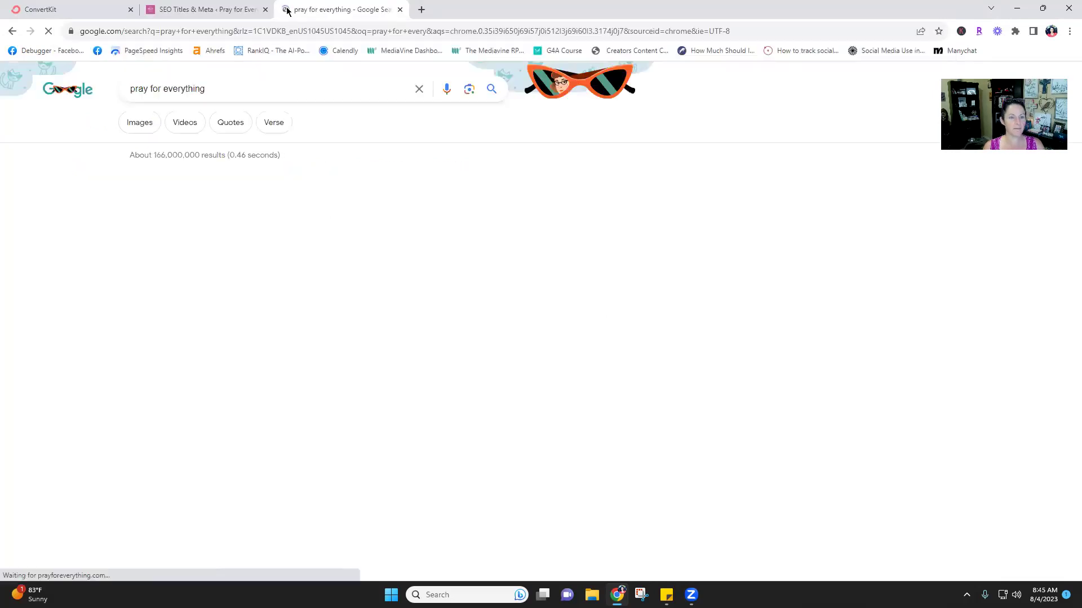
# - Examine the search results for the prayforeverything.com listing and highlight its description beneath the title
pyautogui.scroll(-7, 578, 311)
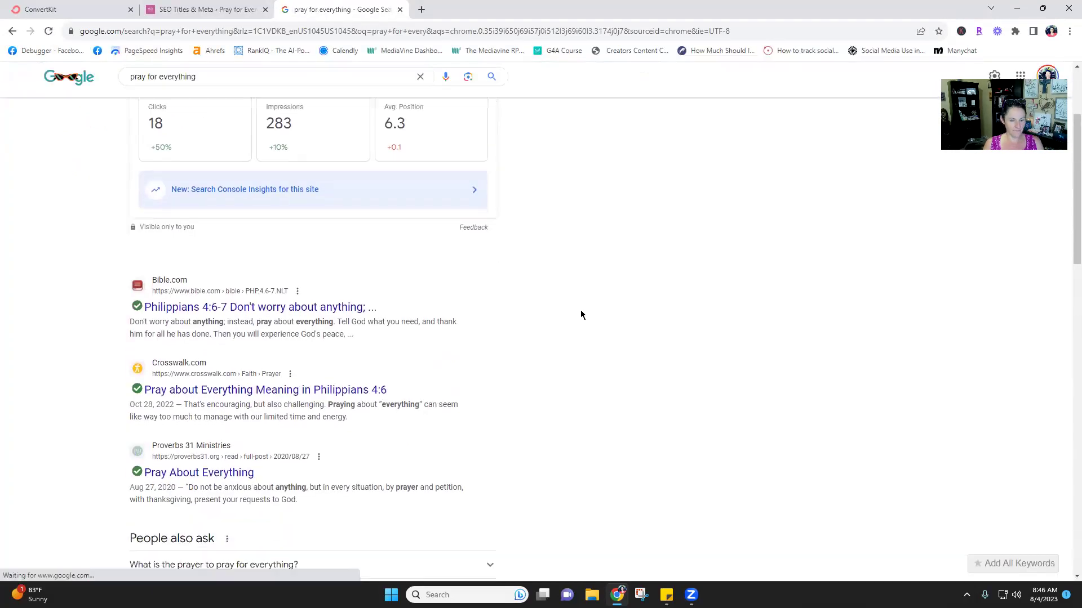
pyautogui.scroll(-1, 582, 314)
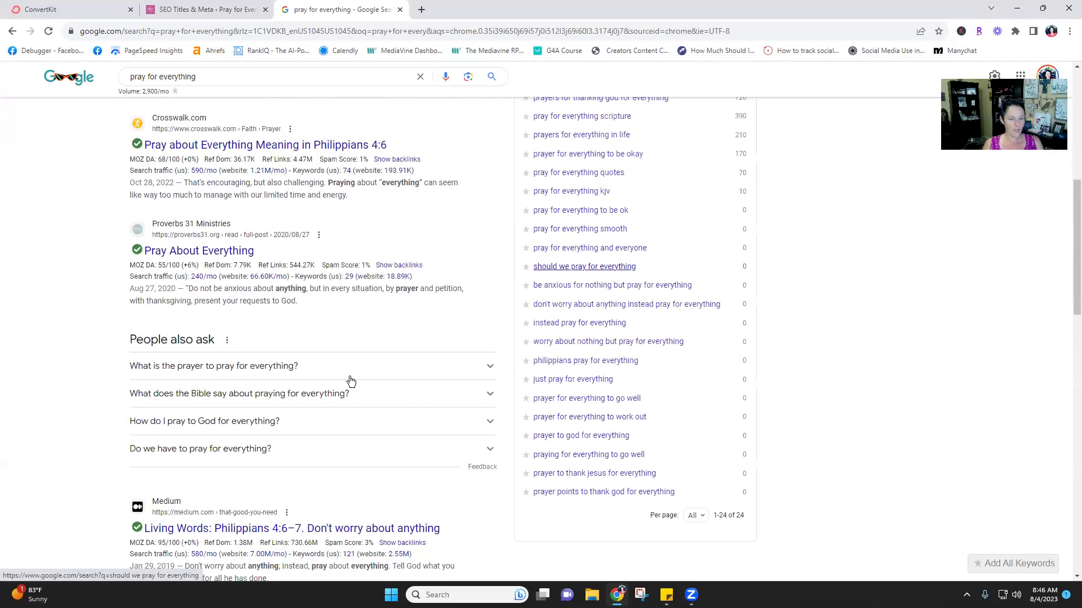
pyautogui.scroll(-6, 350, 378)
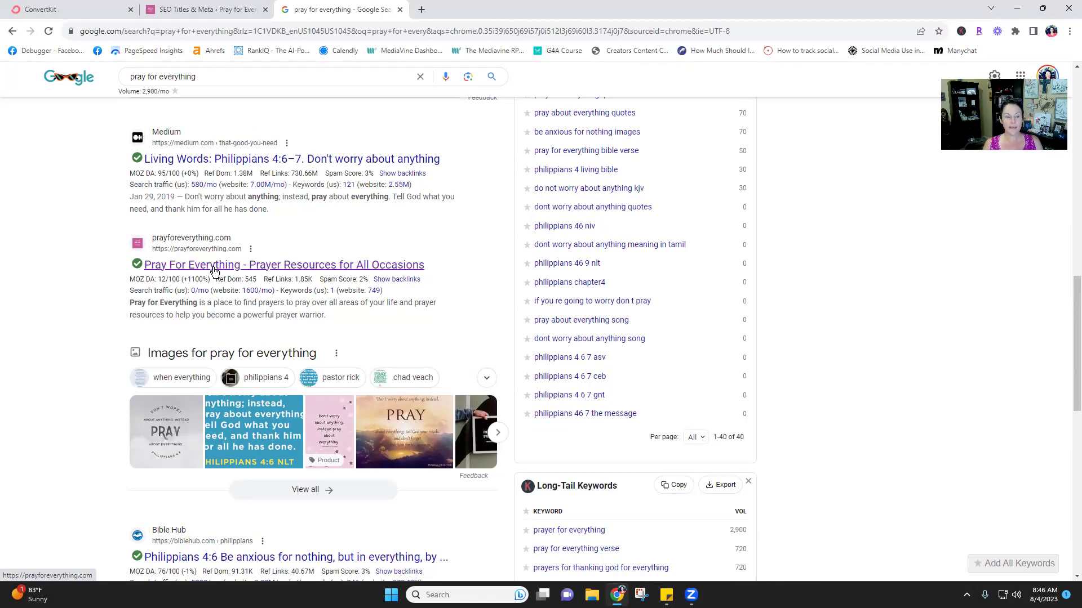
pyautogui.scroll(10, 290, 270)
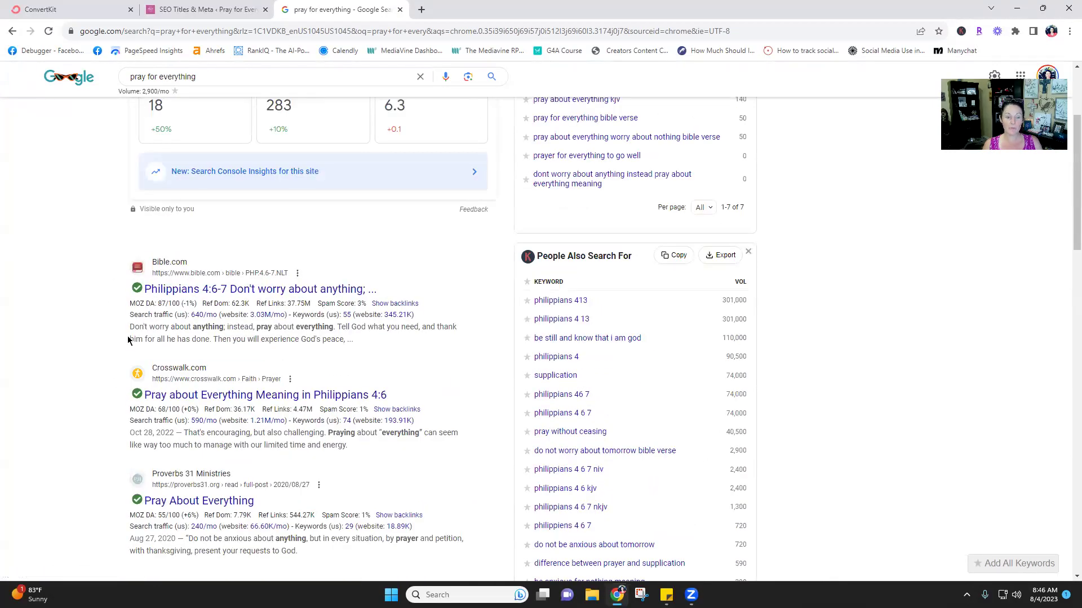
pyautogui.scroll(-1, 128, 330)
pyautogui.scroll(-10, 129, 331)
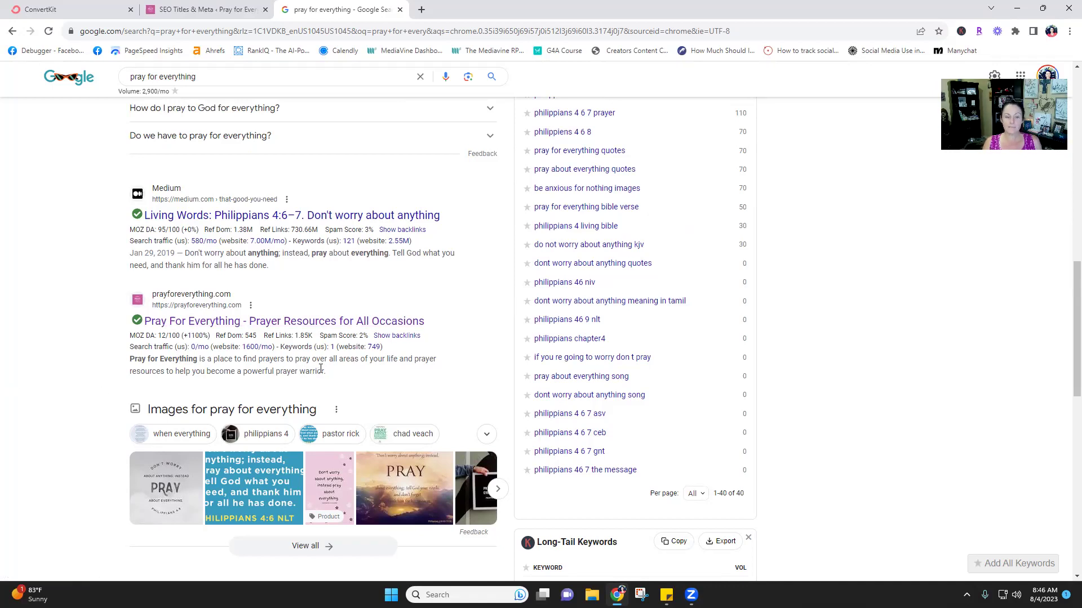
pyautogui.moveTo(343, 377); pyautogui.dragTo(123, 359)
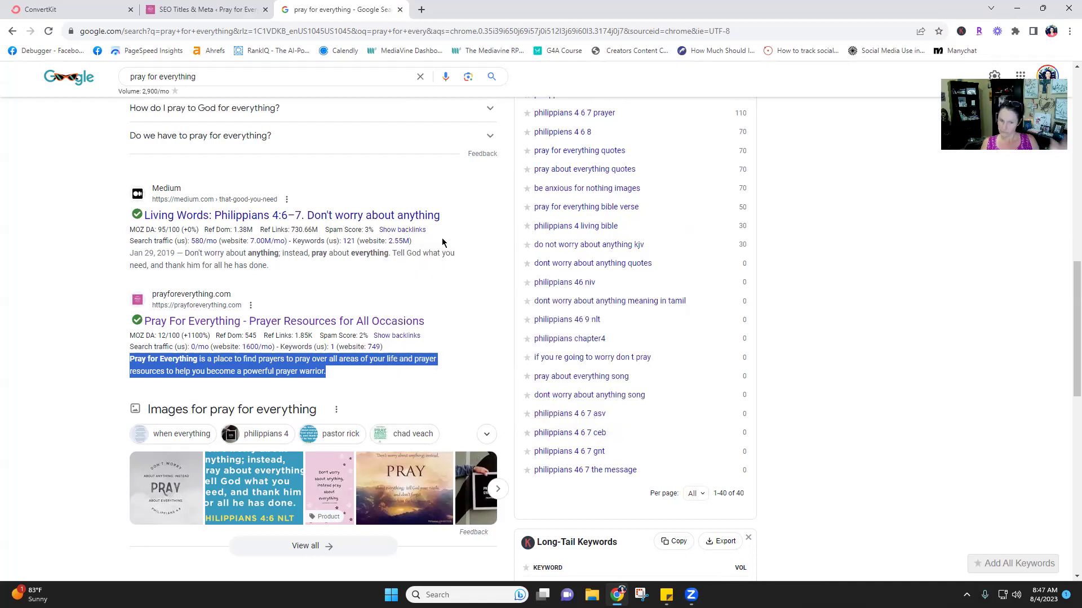
pyautogui.scroll(2, 442, 242)
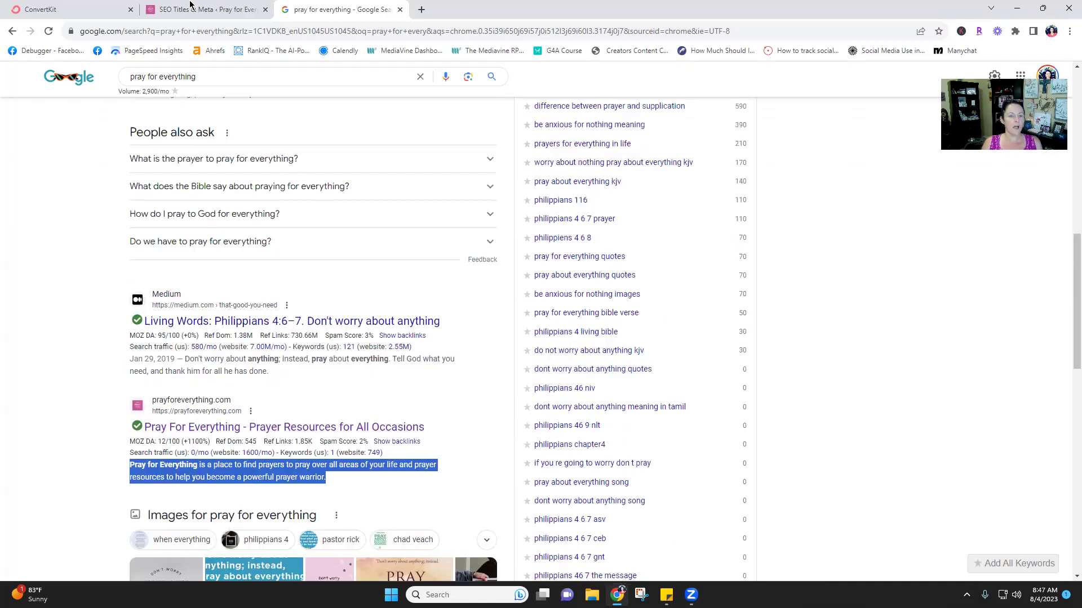
# - Return to the Rank Math settings, open the site's Pages list in a new tab, and look through its pages
pyautogui.hotkey('ctrl', 'pageup')
pyautogui.scroll(3, 730, 388)
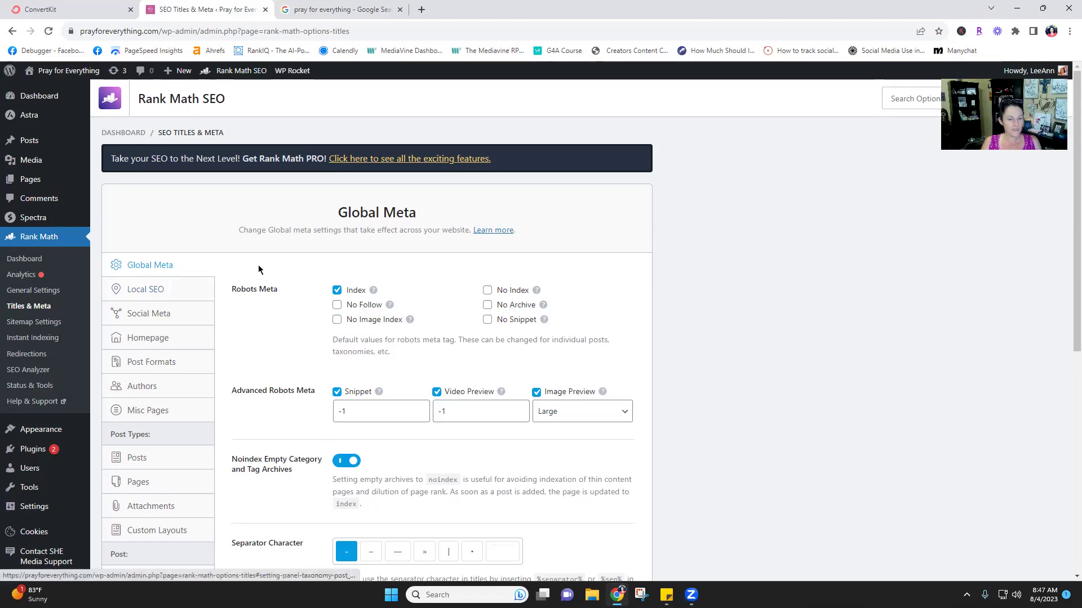
pyautogui.rightClick(33, 179)
pyautogui.click(83, 186)
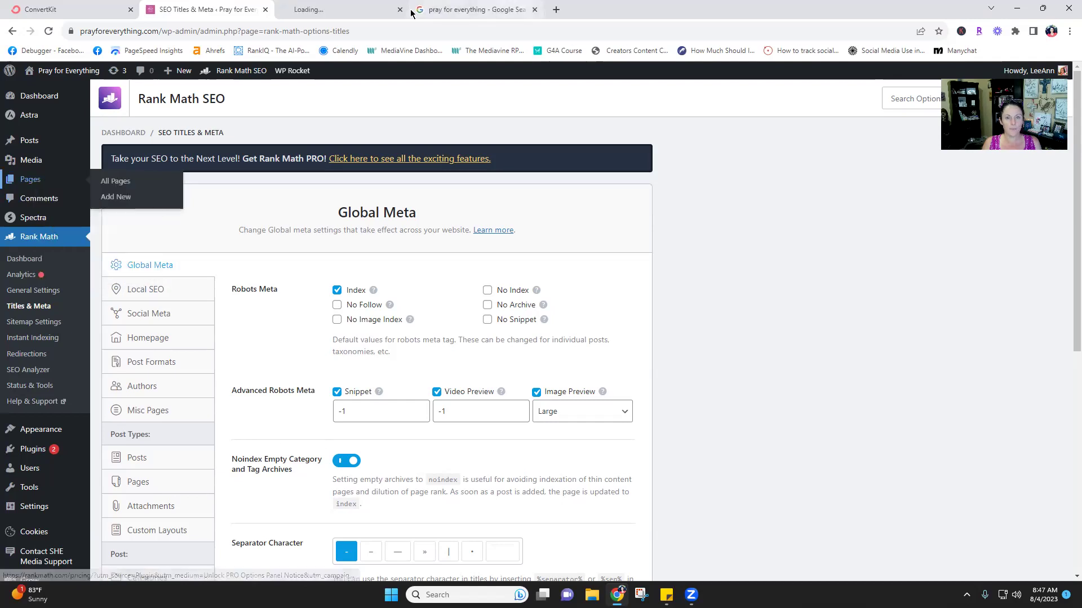
pyautogui.click(342, 8)
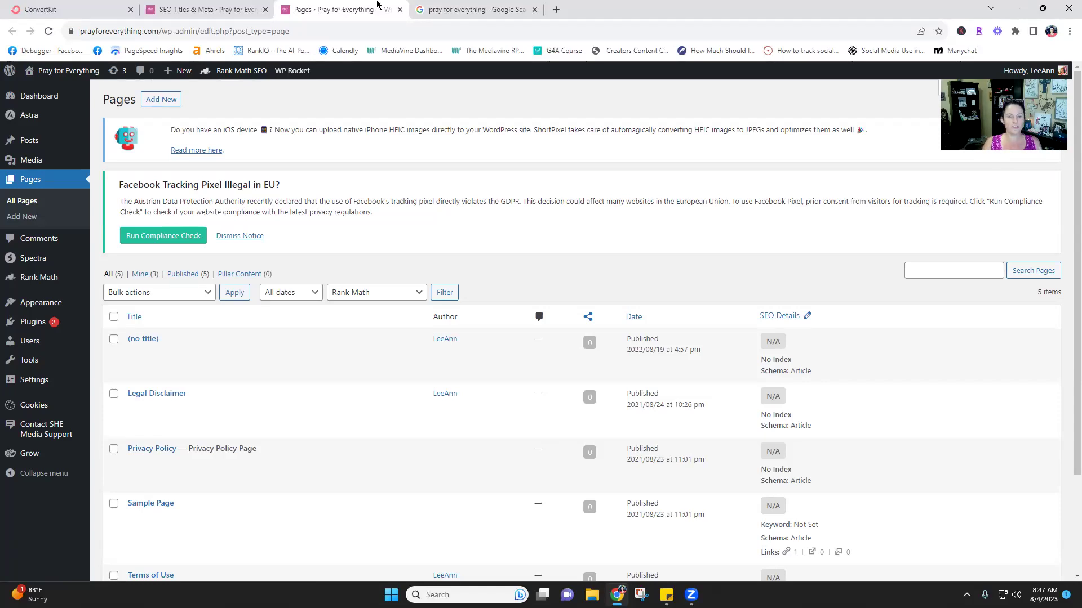
pyautogui.scroll(-2, 344, 299)
pyautogui.scroll(2, 343, 321)
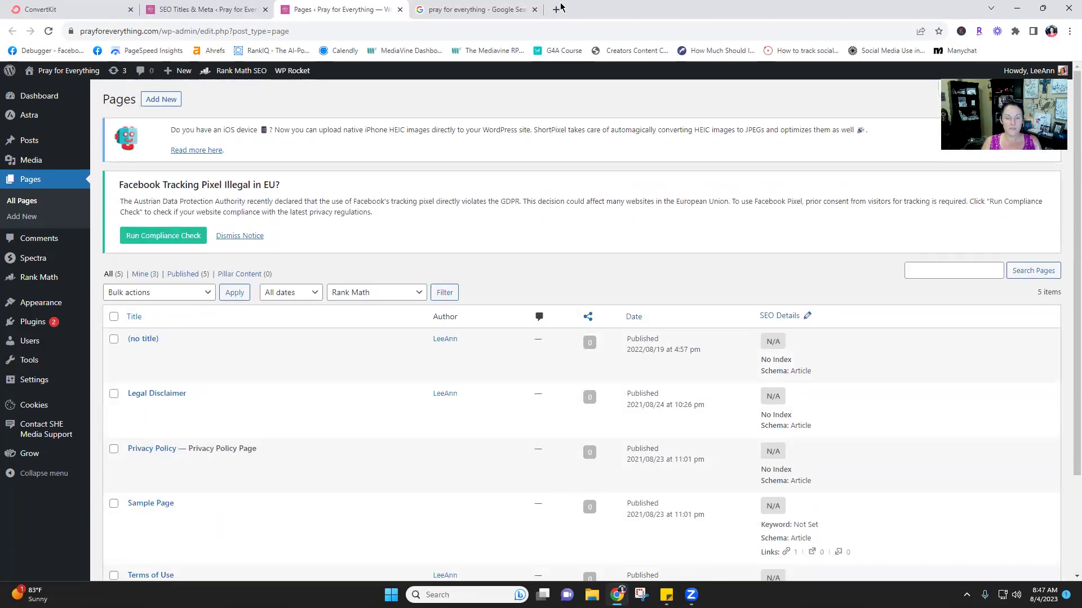
# - Open the WordPress admin login of bloggersforthekingdom.com in a new browser tab
pyautogui.click(556, 9)
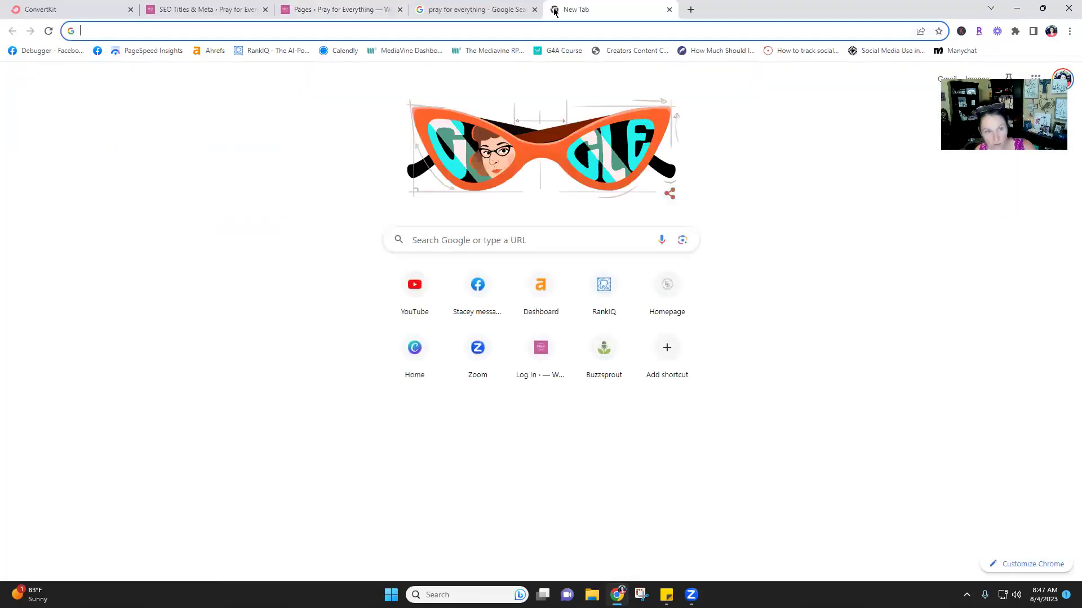
pyautogui.write('b')
pyautogui.press('Return')
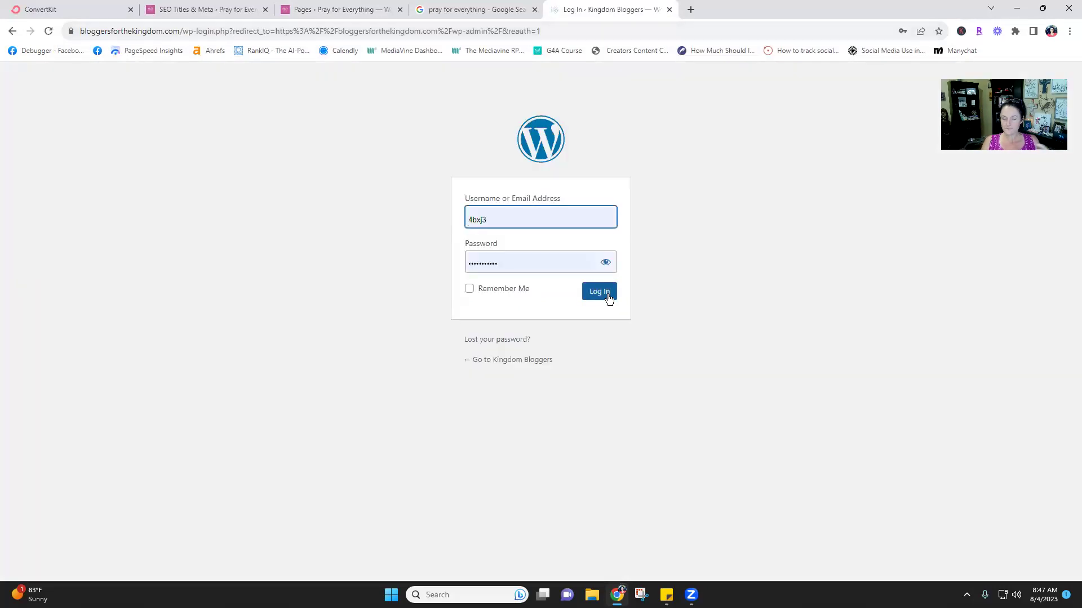
# - Log in to the Kingdom Bloggers WordPress admin with the prefilled credentials and open its list of pages
pyautogui.click(609, 297)
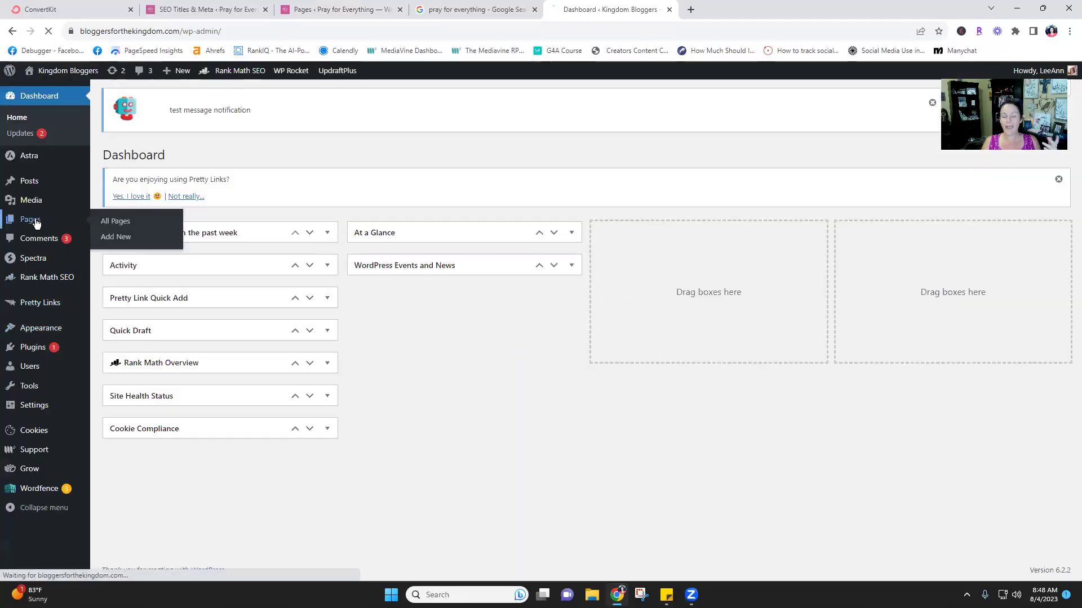
pyautogui.click(33, 224)
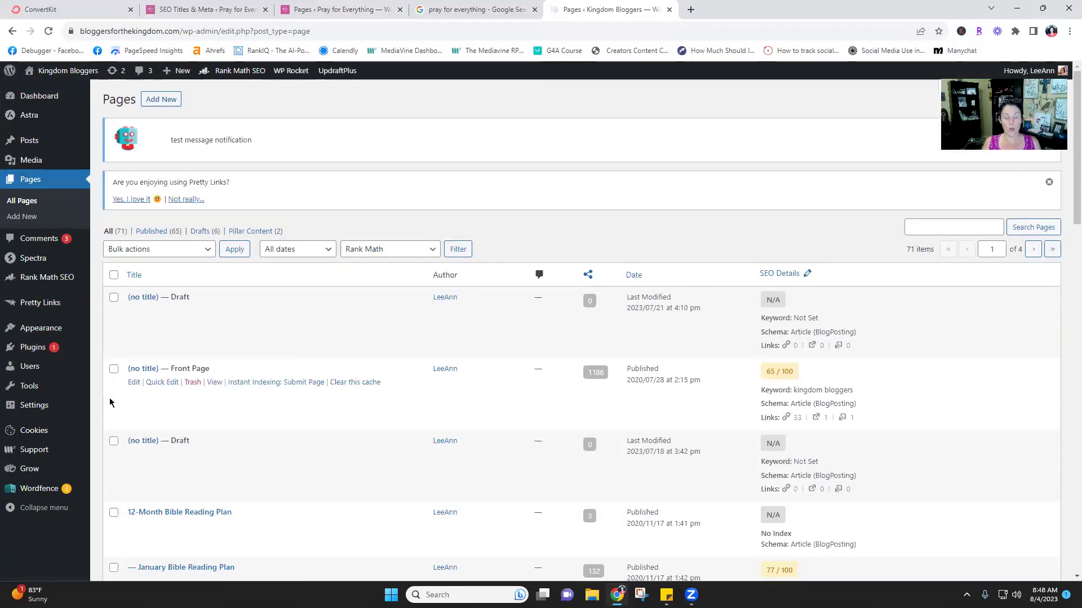
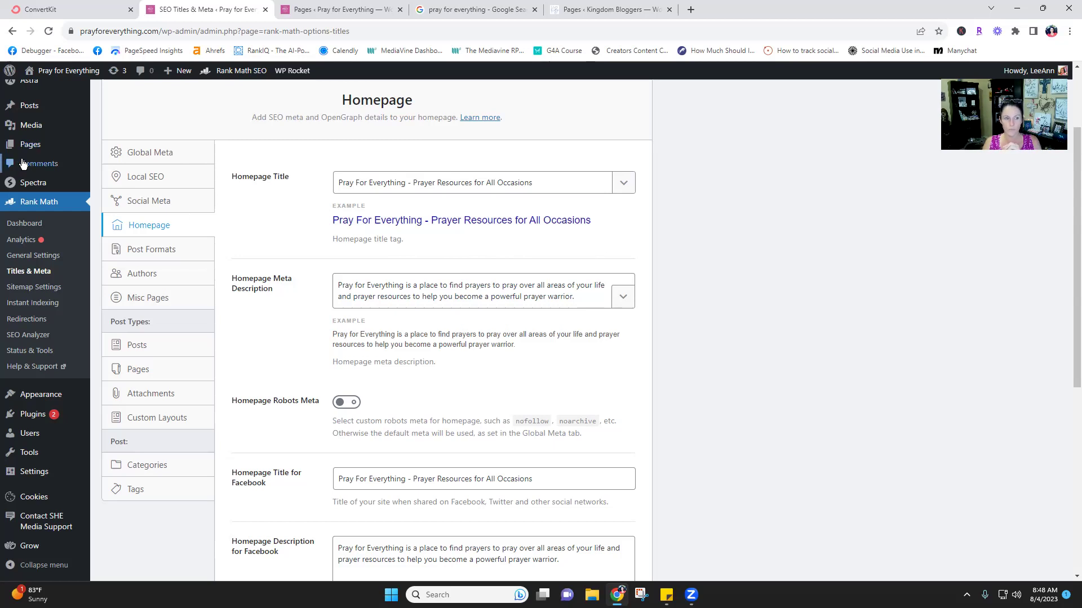
# - Open the Homepage section of the Rank Math Titles & Meta settings on the Kingdom Bloggers site
pyautogui.click(589, 9)
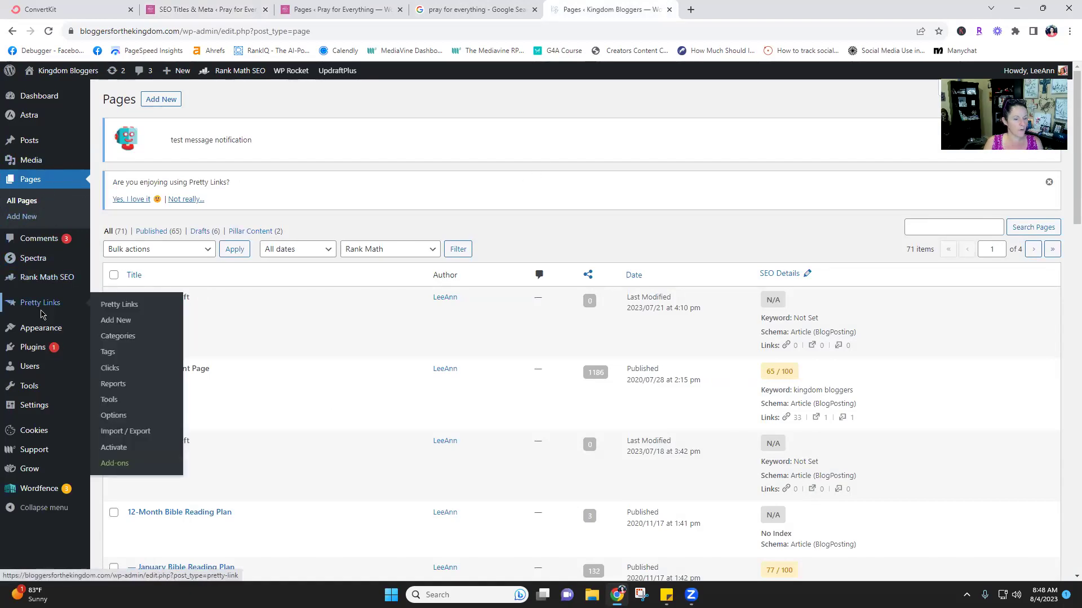
pyautogui.click(48, 277)
pyautogui.click(42, 323)
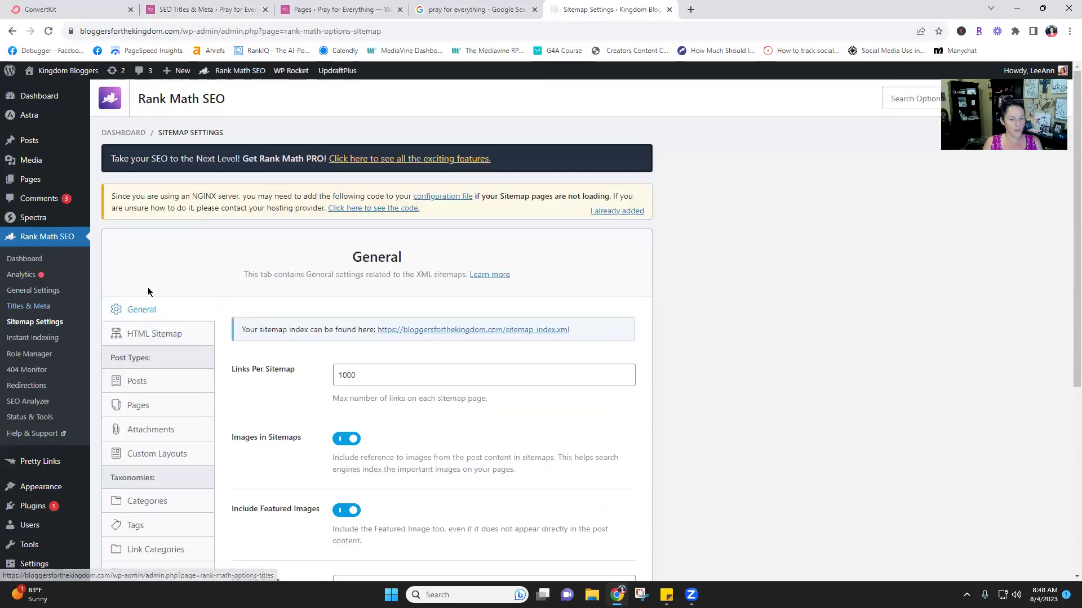
pyautogui.scroll(-1, 169, 342)
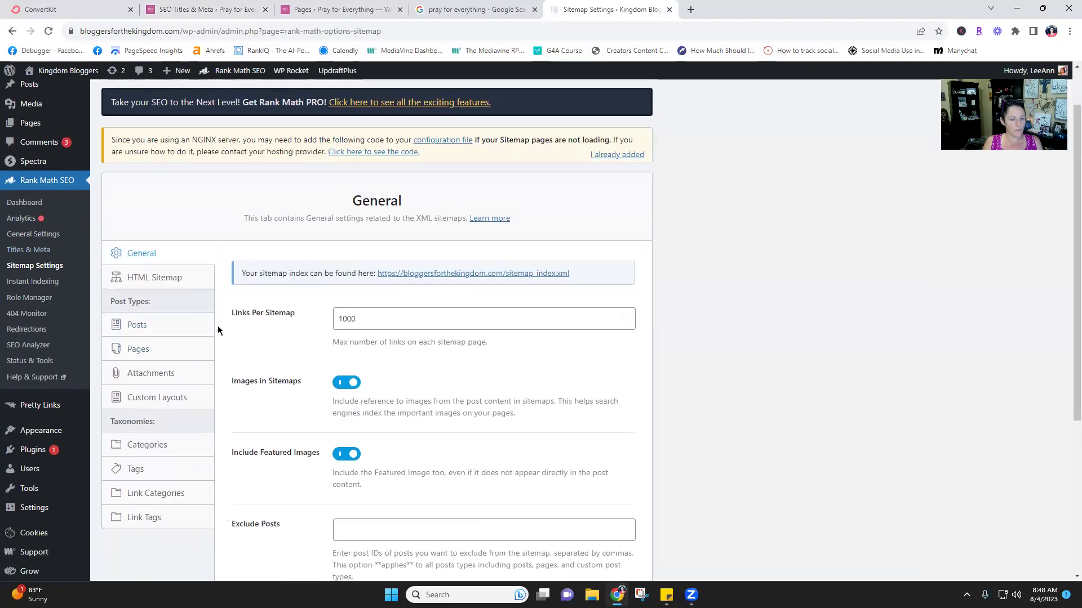
pyautogui.click(37, 250)
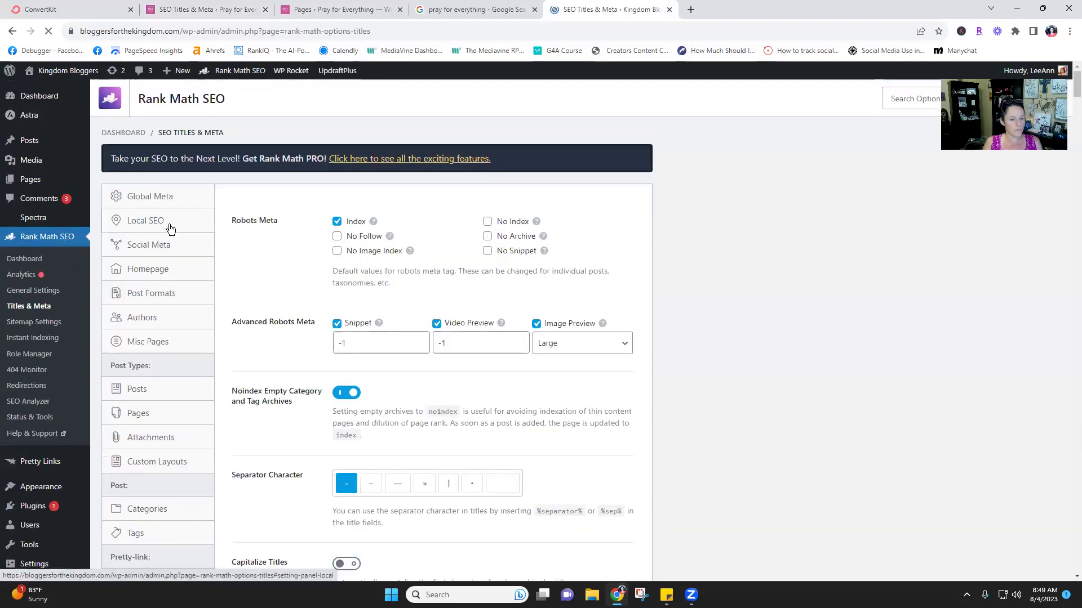
pyautogui.click(150, 340)
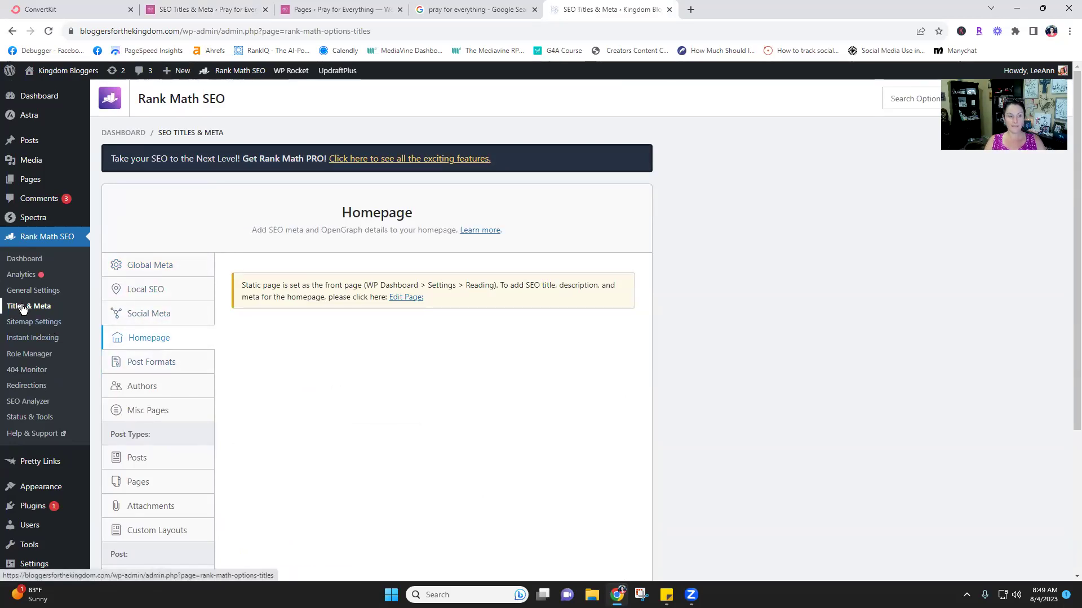
# - Compare with Pray for Everything's Homepage settings, and open the Kingdom Bloggers static front page for editing
pyautogui.click(311, 5)
pyautogui.click(243, 9)
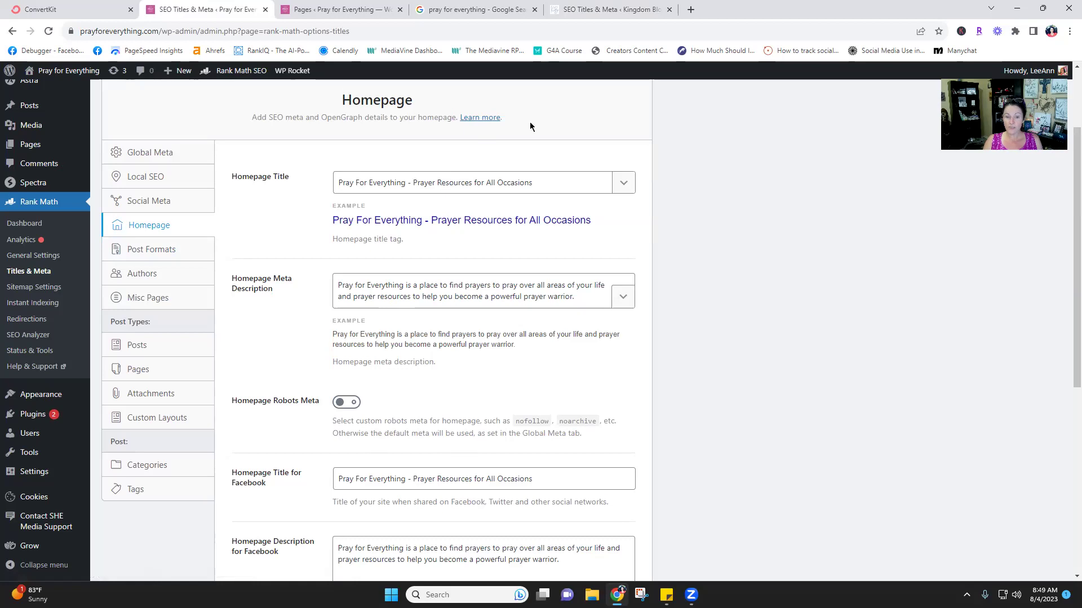
pyautogui.click(600, 9)
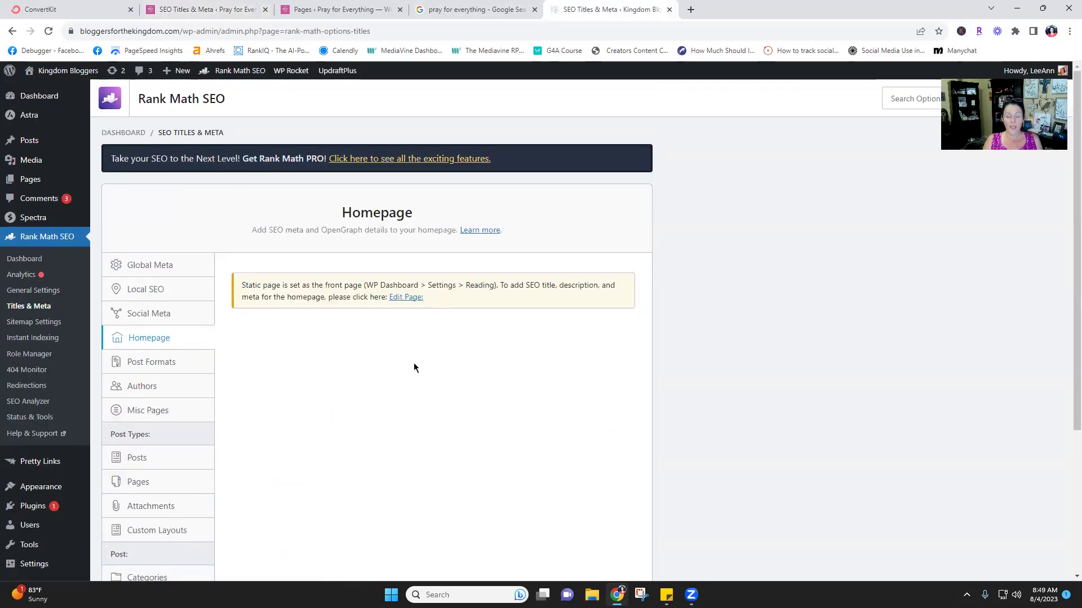
pyautogui.click(408, 299)
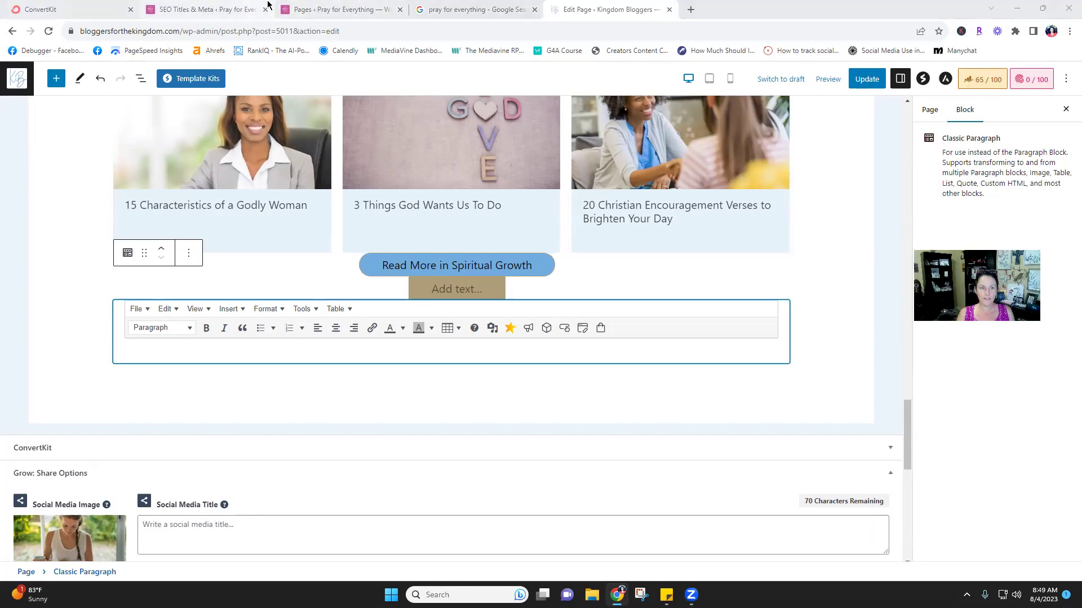
# - Review Pray for Everything's Rank Math homepage title, meta description, and Facebook title, description and thumbnail settings
pyautogui.click(228, 9)
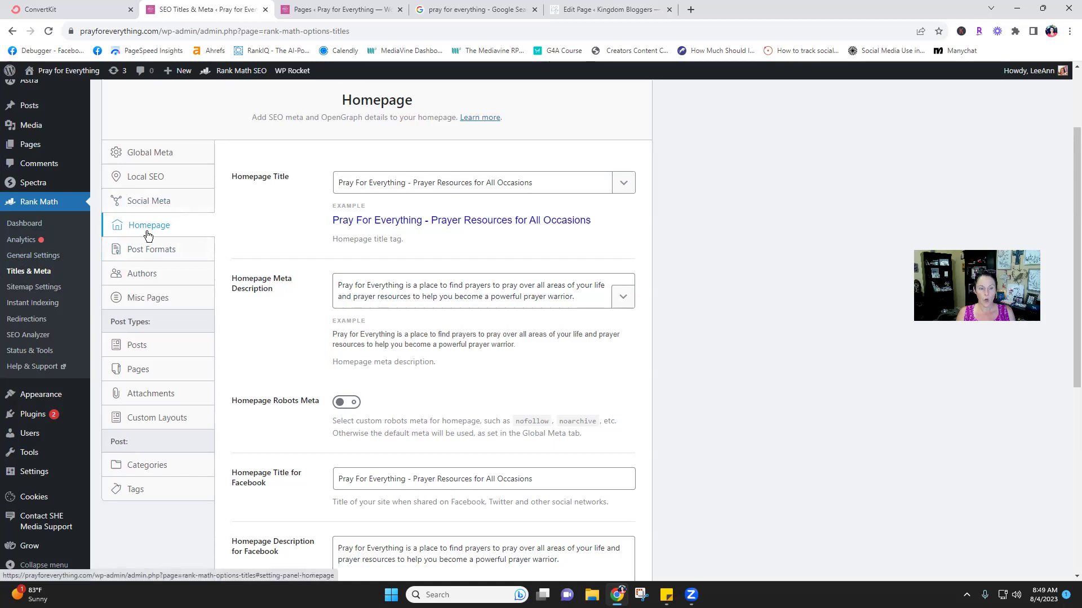
pyautogui.click(435, 183)
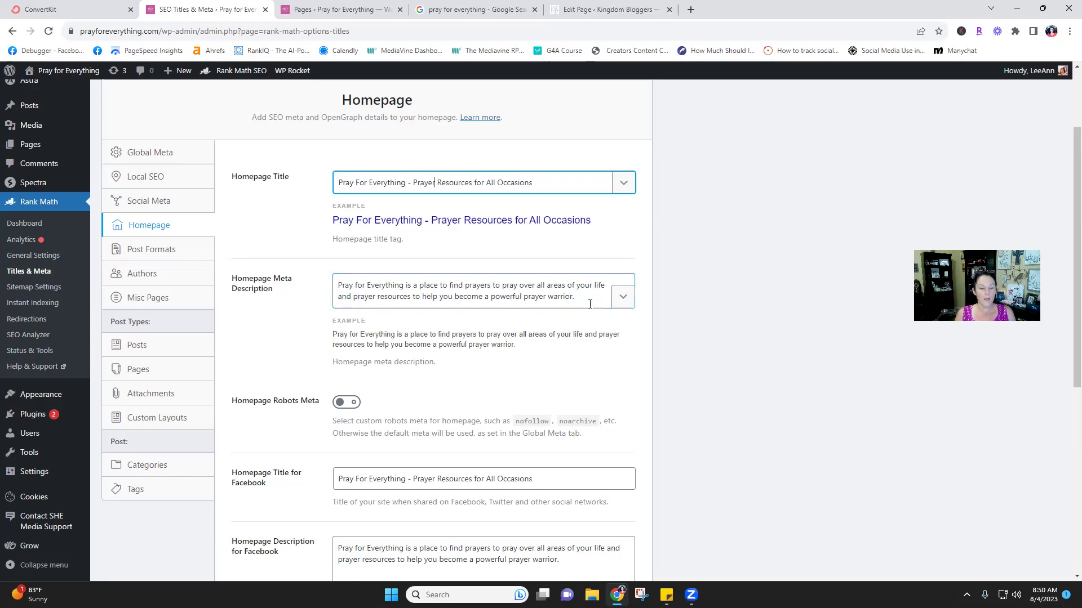
pyautogui.scroll(-3, 671, 299)
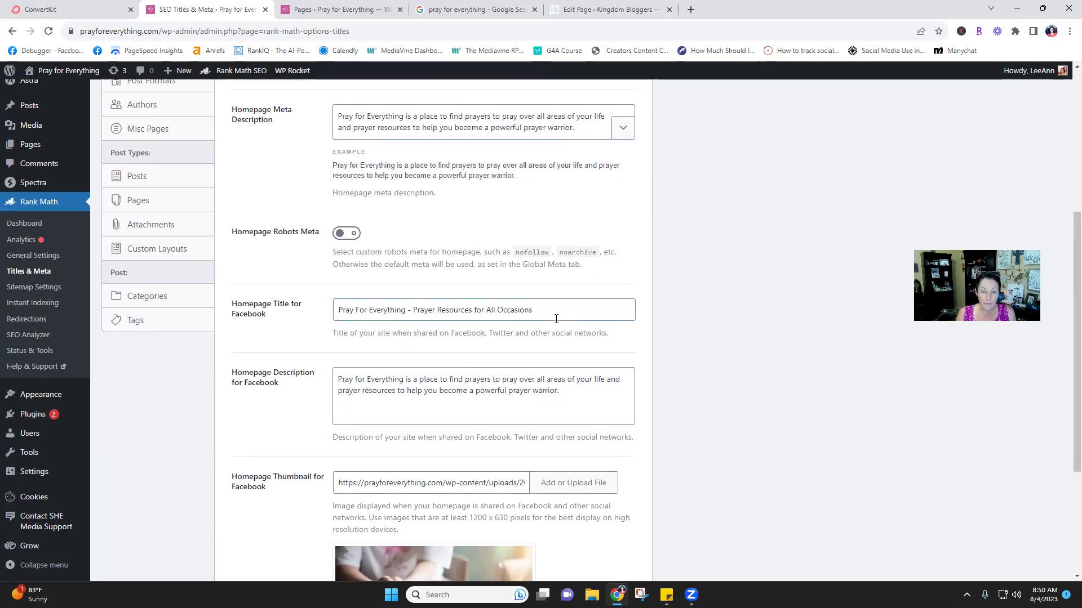
pyautogui.scroll(4, 567, 207)
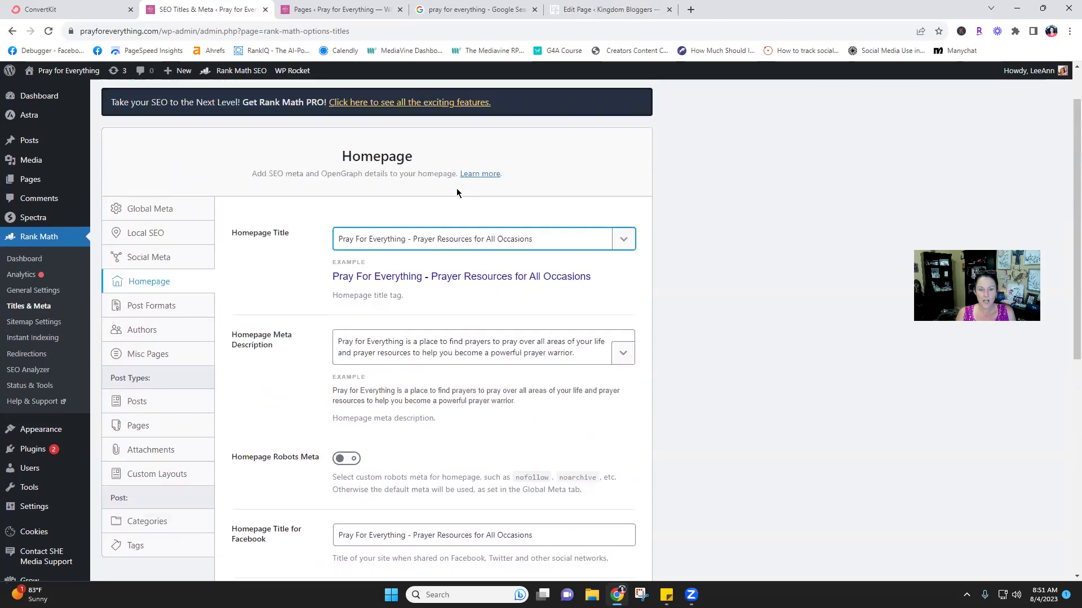
pyautogui.scroll(-6, 275, 206)
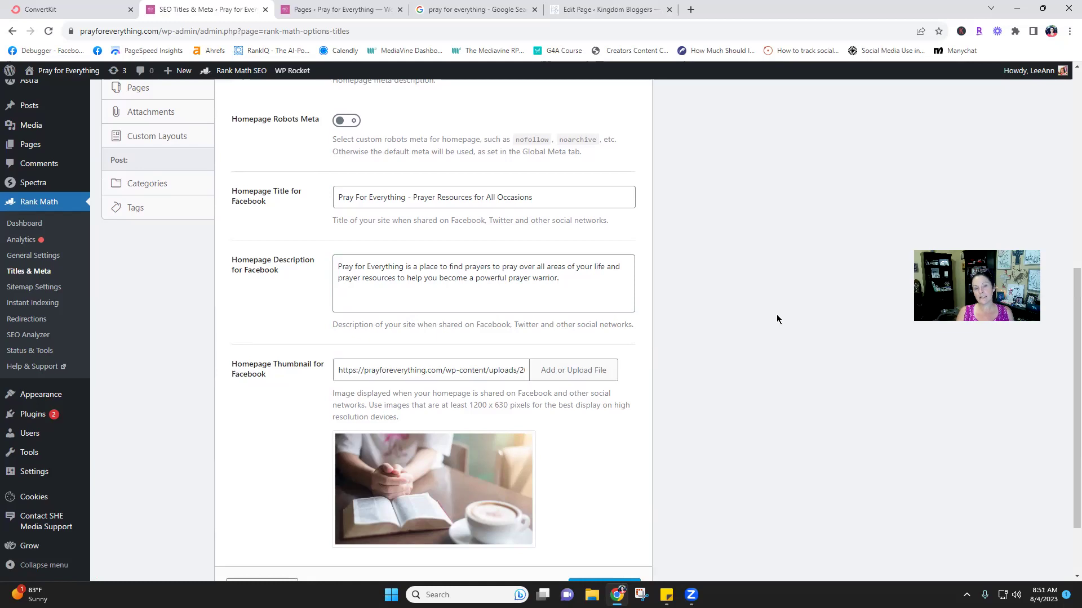
pyautogui.scroll(-1, 592, 462)
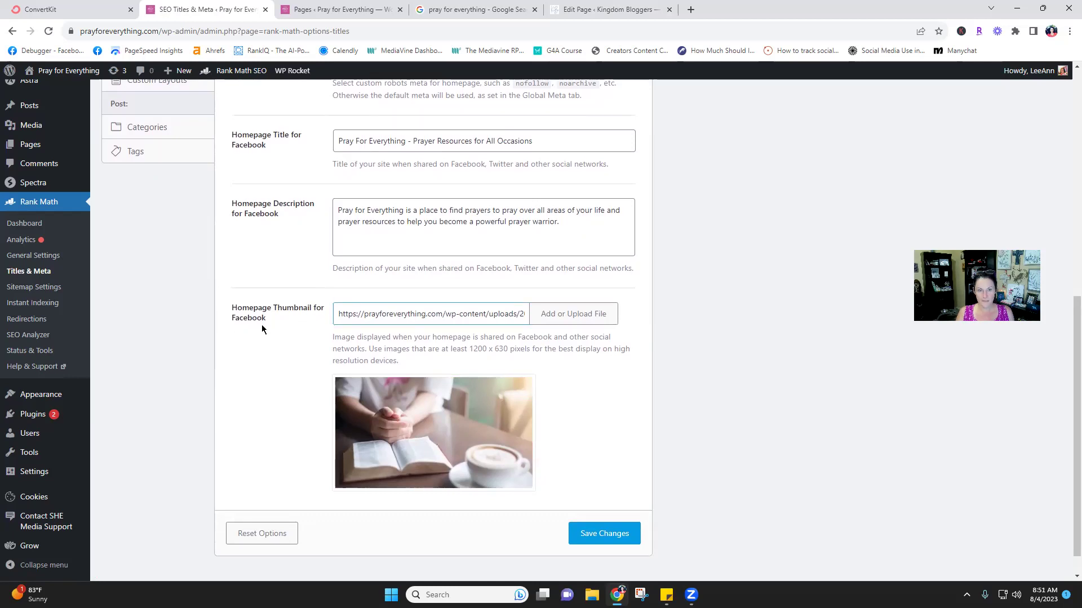
pyautogui.click(262, 325)
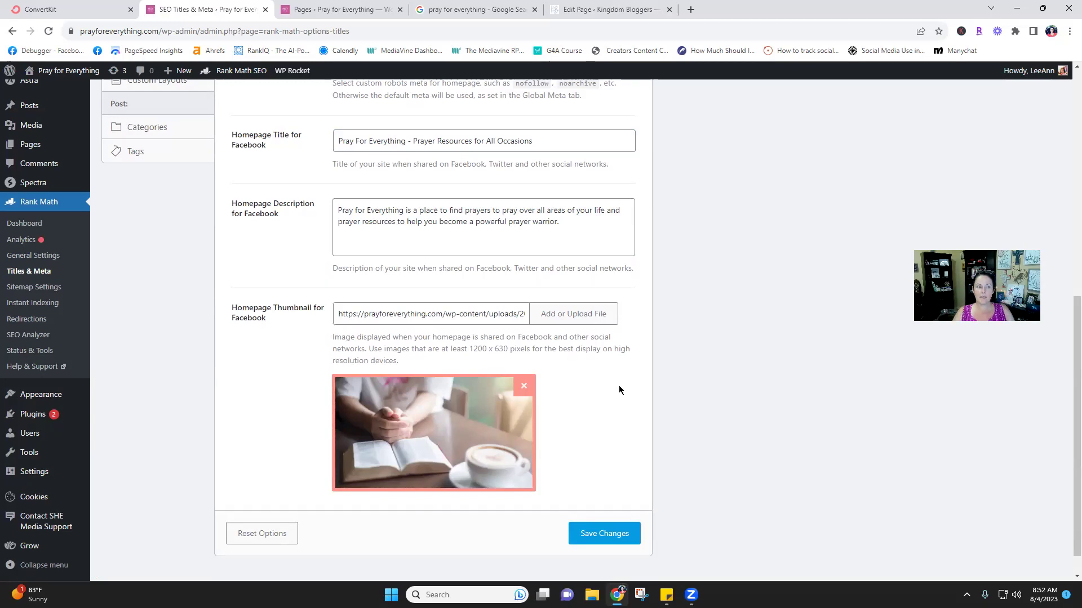
pyautogui.click(690, 9)
pyautogui.write('facebook.com')
pyautogui.press('Return')
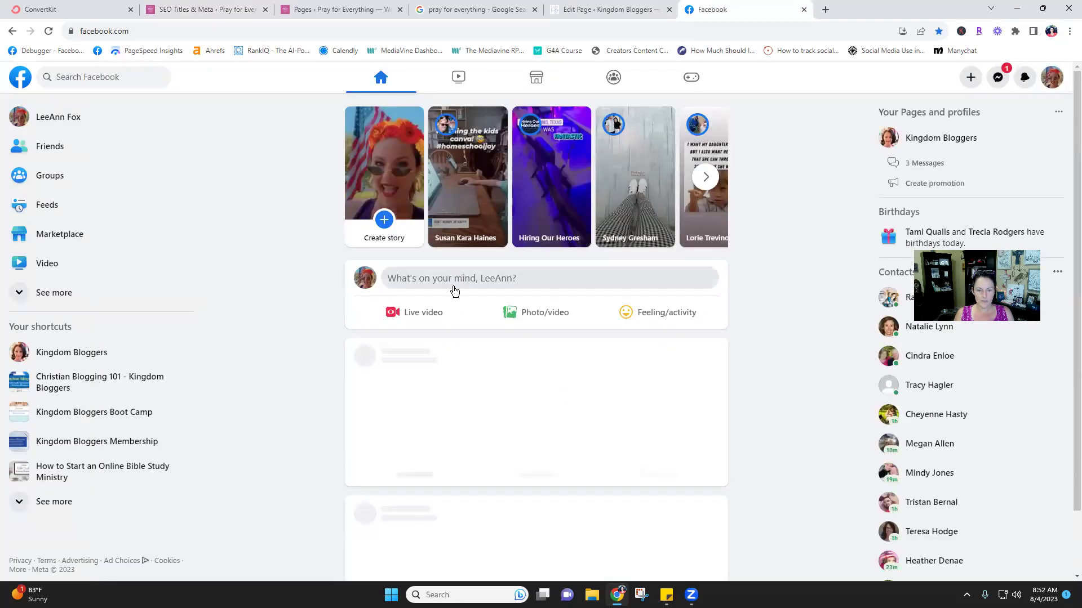
pyautogui.click(452, 284)
pyautogui.write('h')
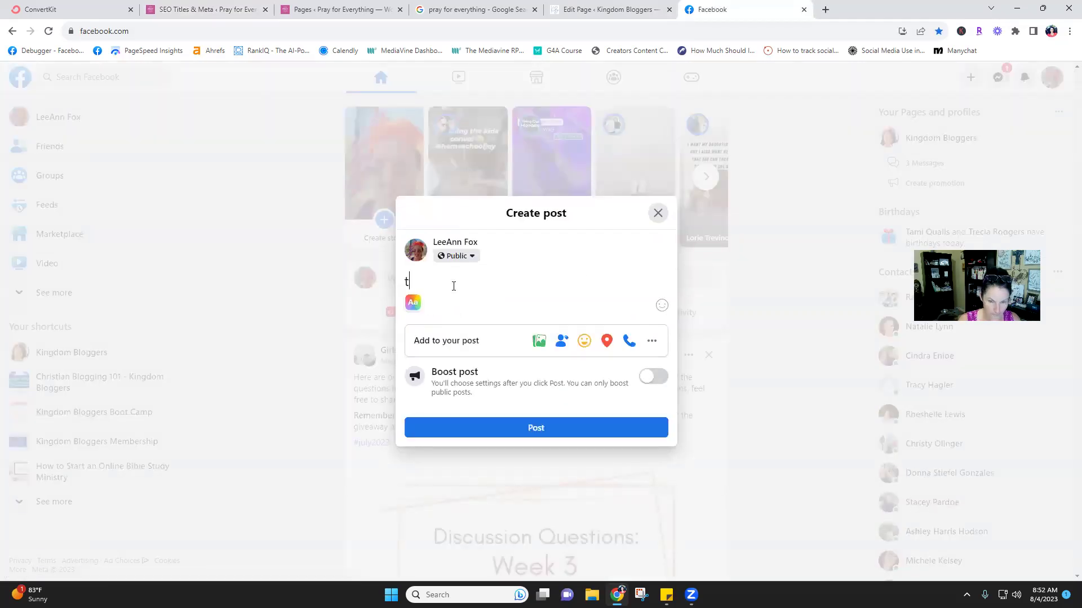
pyautogui.press('BackSpace')
pyautogui.write('https://')
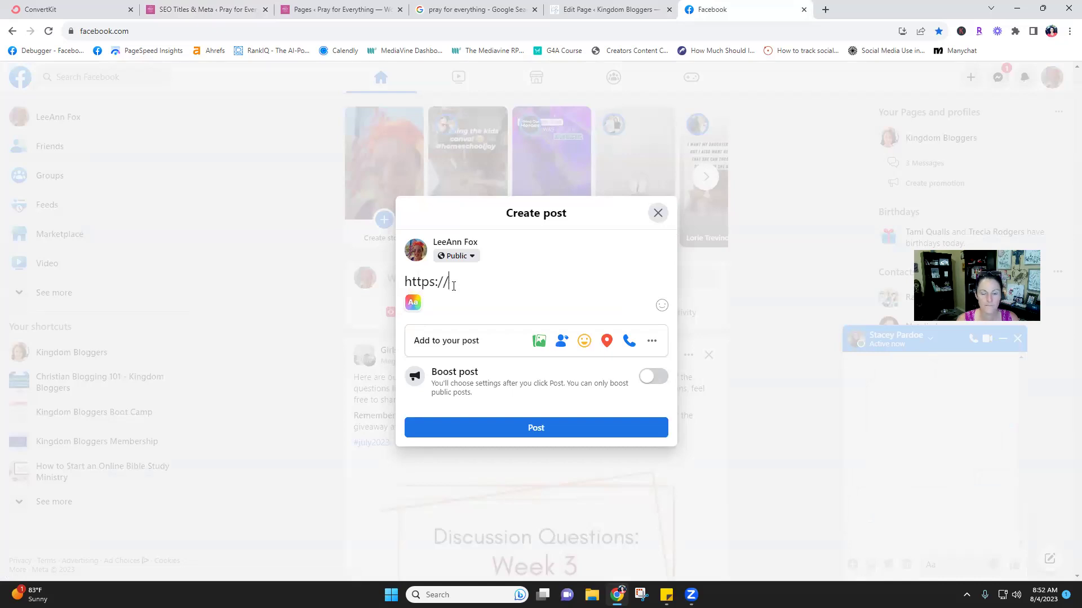
pyautogui.write('bloggersfor')
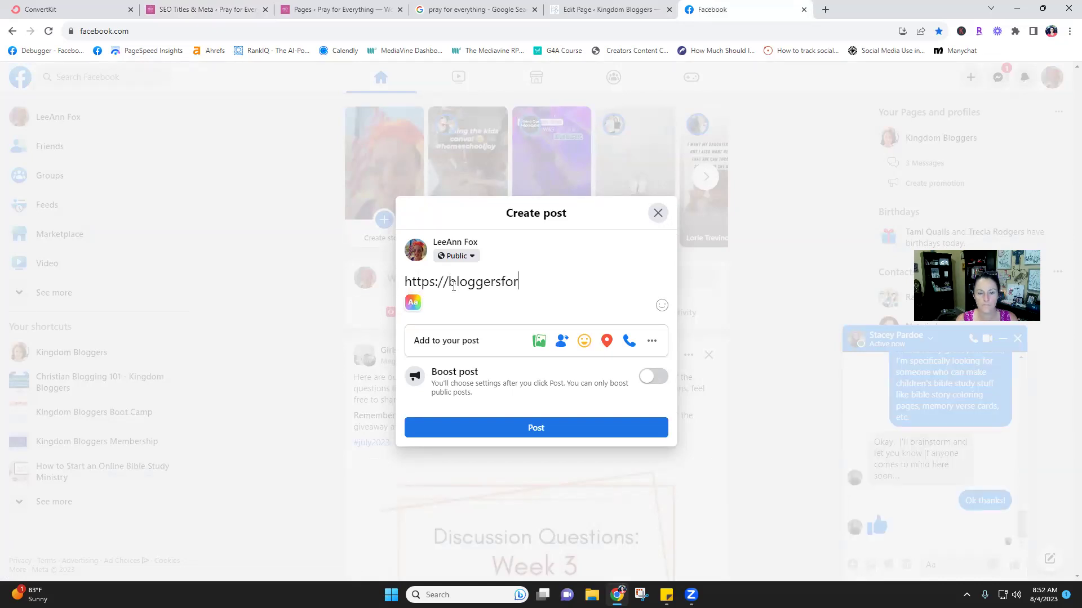
pyautogui.write('thekingdom.com')
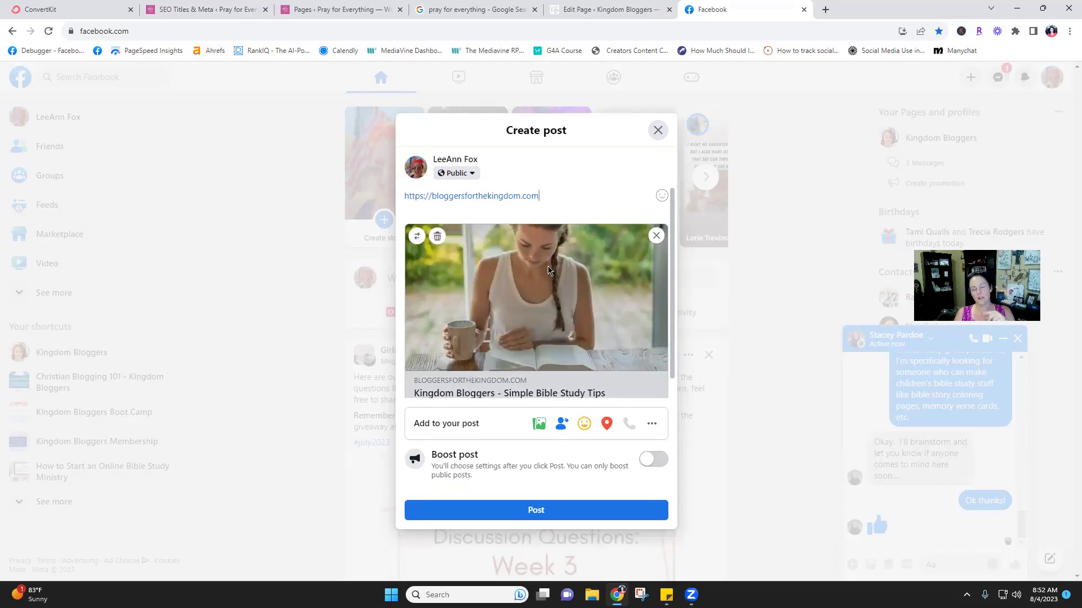
# - Compare the Facebook thumbnail set in Rank Math with the draft post's link preview, and clear the URL text from the post
pyautogui.click(315, 9)
pyautogui.click(236, 9)
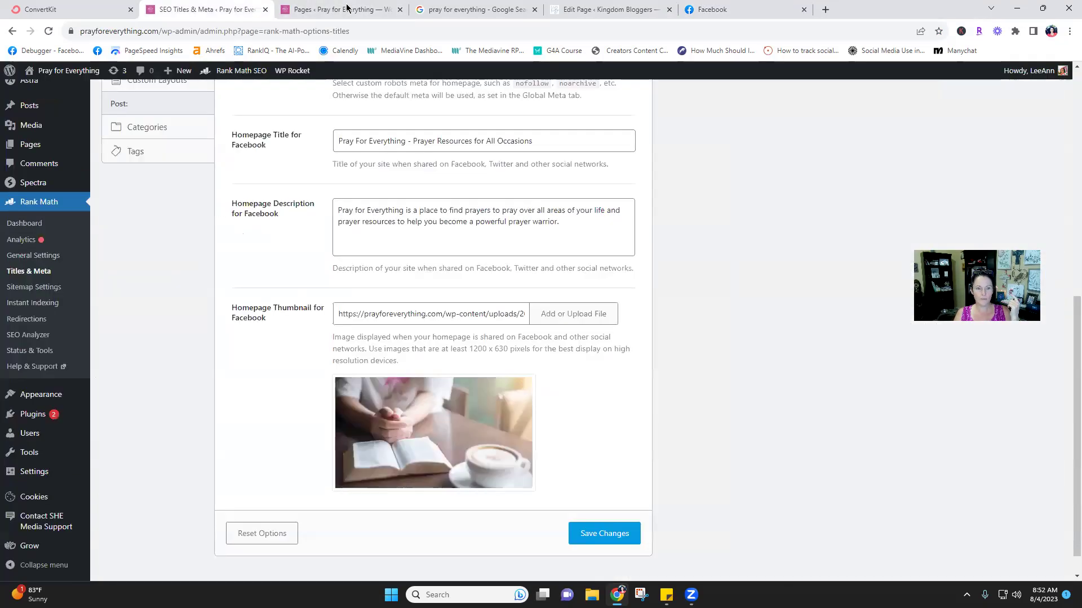
pyautogui.click(389, 9)
pyautogui.click(732, 9)
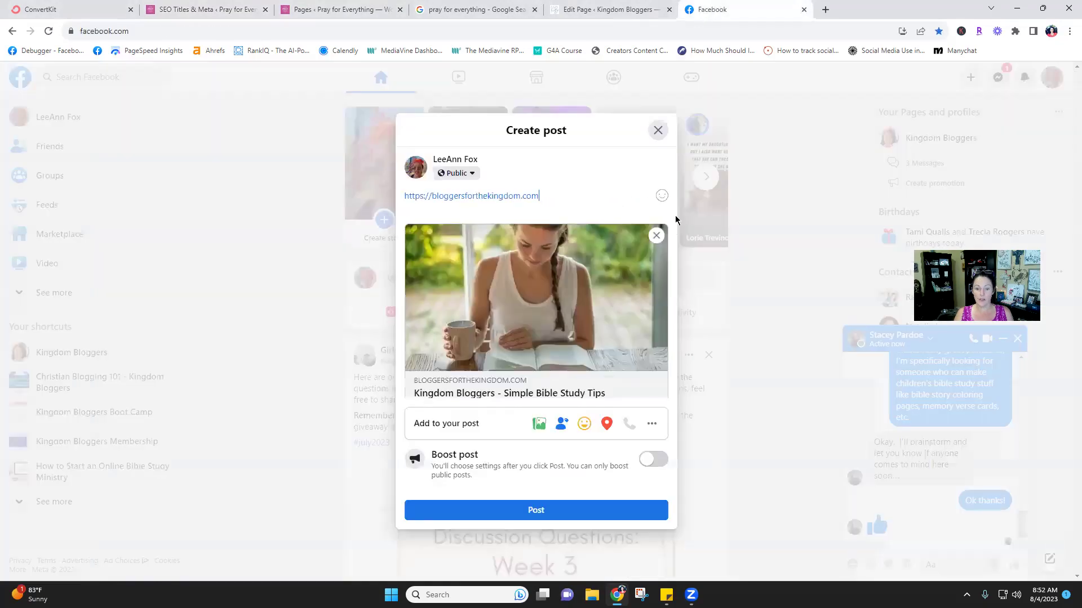
pyautogui.moveTo(601, 257)
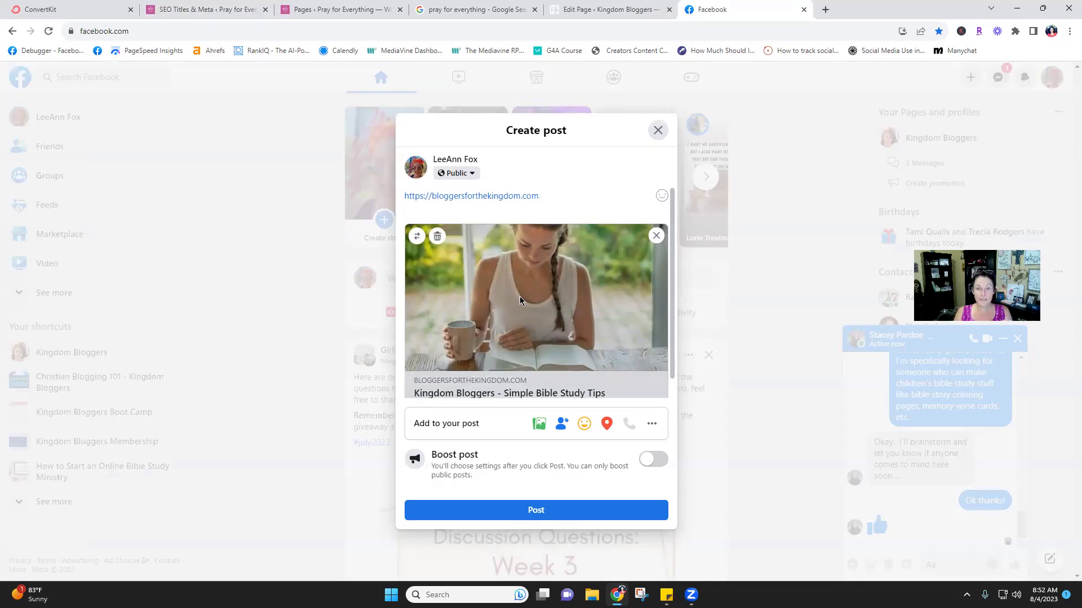
pyautogui.hotkey('ctrl', 'a')
pyautogui.press('BackSpace')
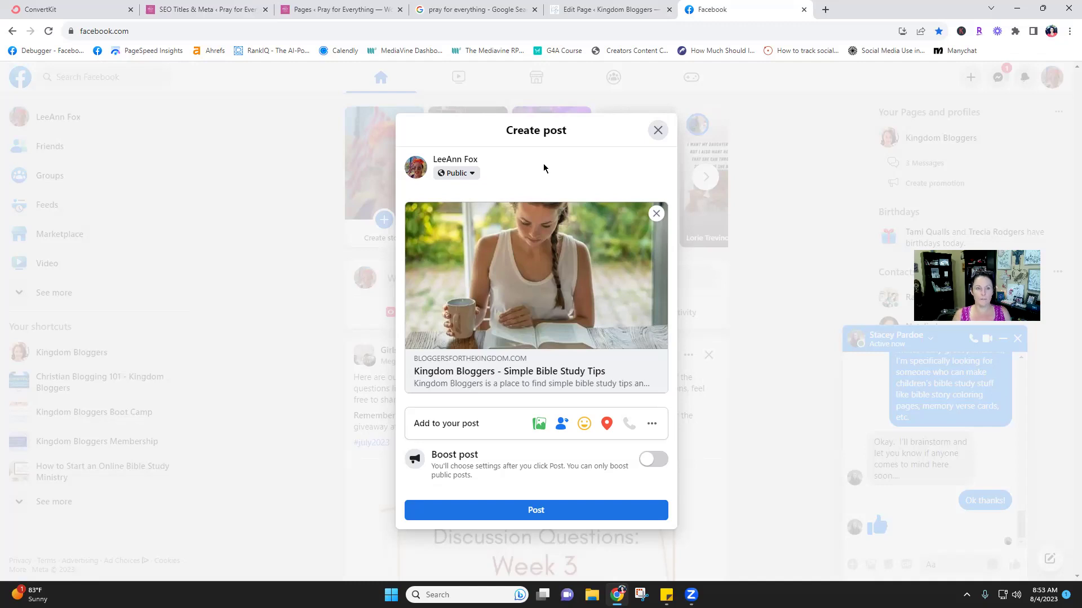
# - Close the Pray for Everything Pages tab and return to that site's Rank Math Homepage settings
pyautogui.click(321, 13)
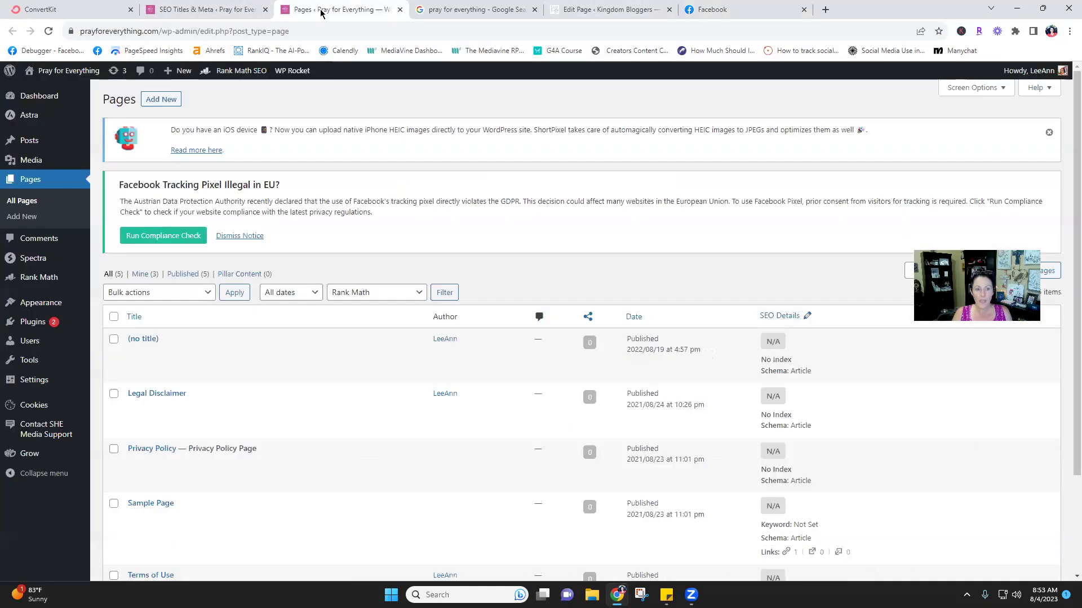
pyautogui.click(400, 10)
pyautogui.click(248, 10)
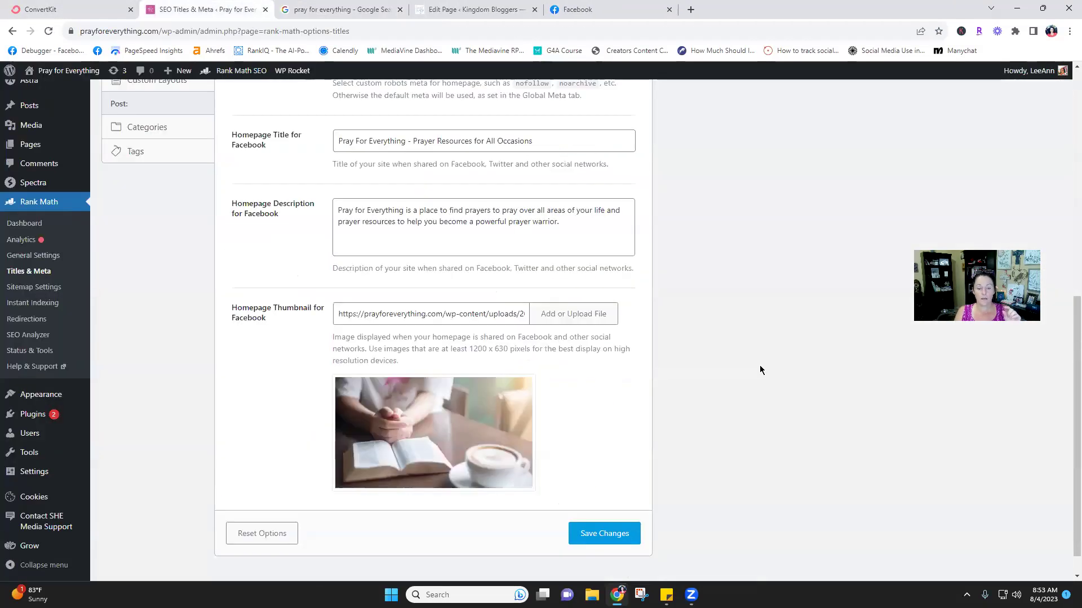
# - Review the Homepage settings from title to Facebook thumbnail, highlighting the recommended 1200 x 630 image size
pyautogui.scroll(5, 755, 370)
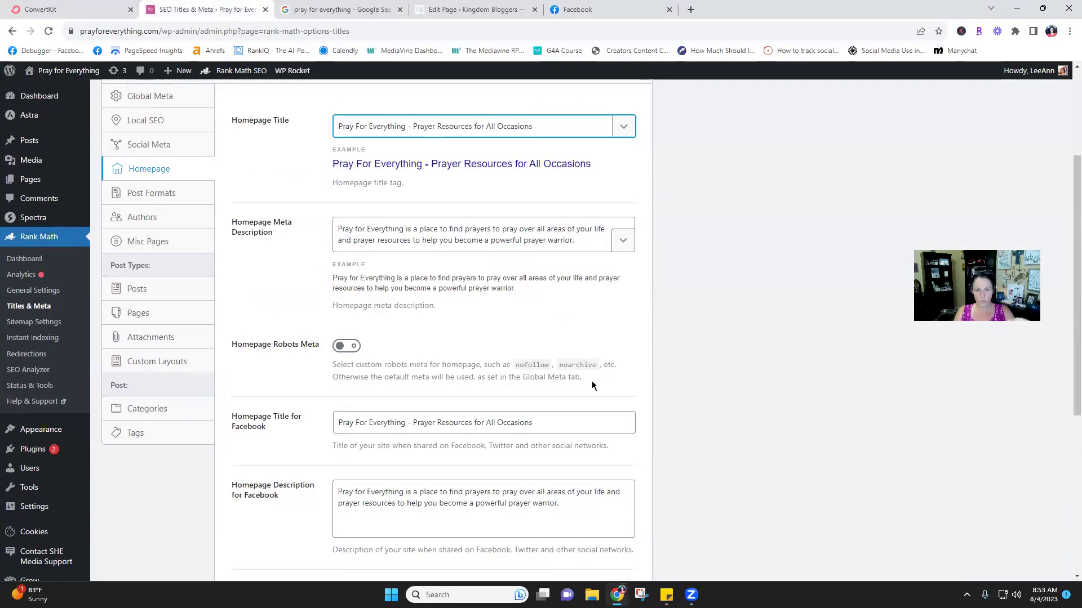
pyautogui.scroll(-3, 417, 290)
pyautogui.scroll(5, 422, 281)
pyautogui.scroll(-8, 431, 272)
pyautogui.scroll(5, 253, 225)
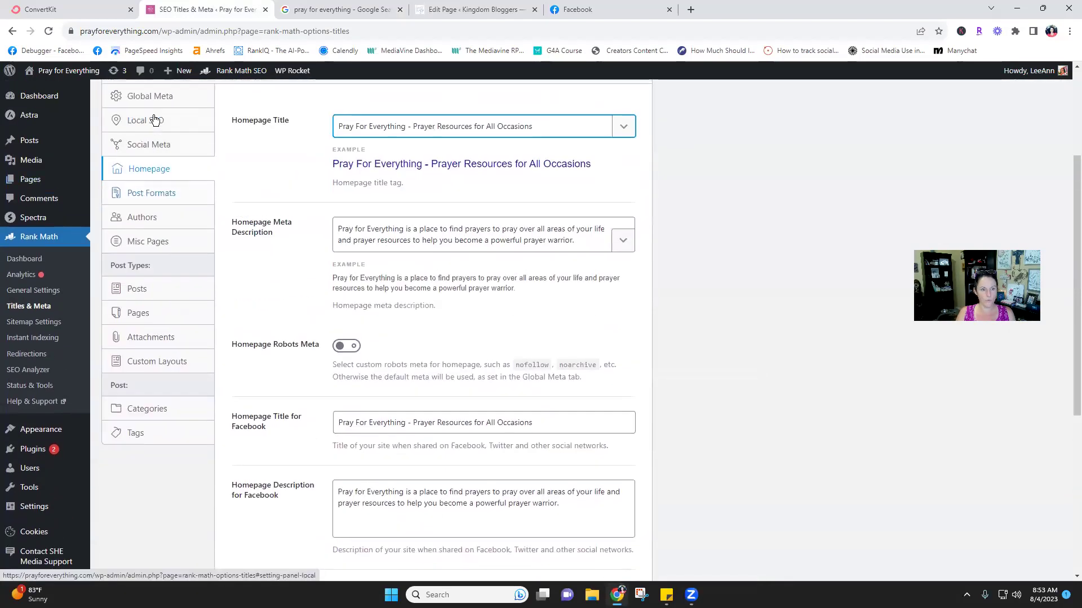
pyautogui.scroll(-5, 604, 277)
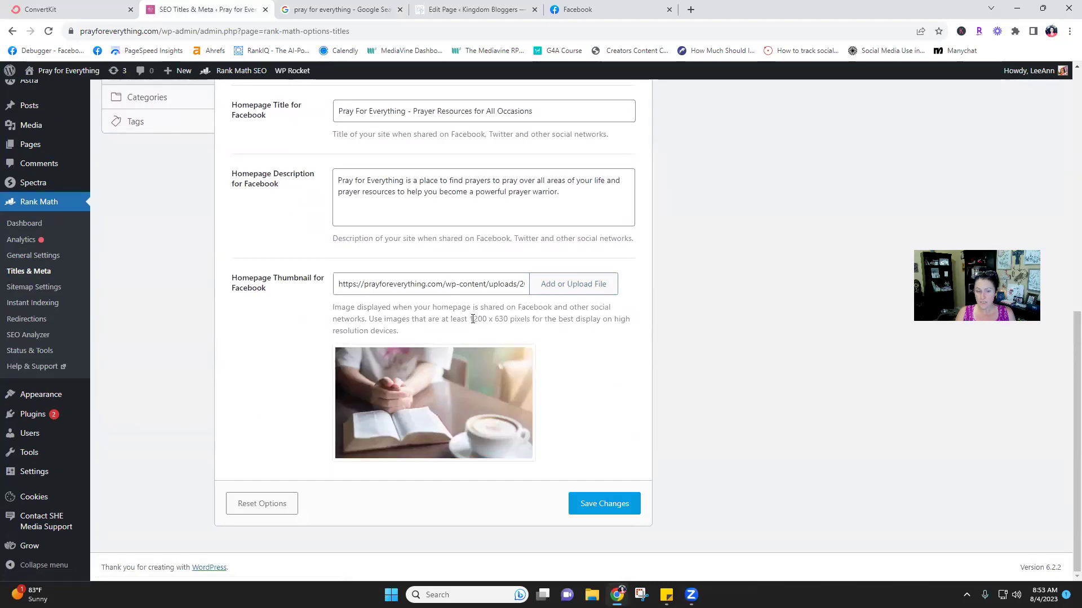
pyautogui.moveTo(472, 319); pyautogui.dragTo(508, 316)
pyautogui.click(651, 388)
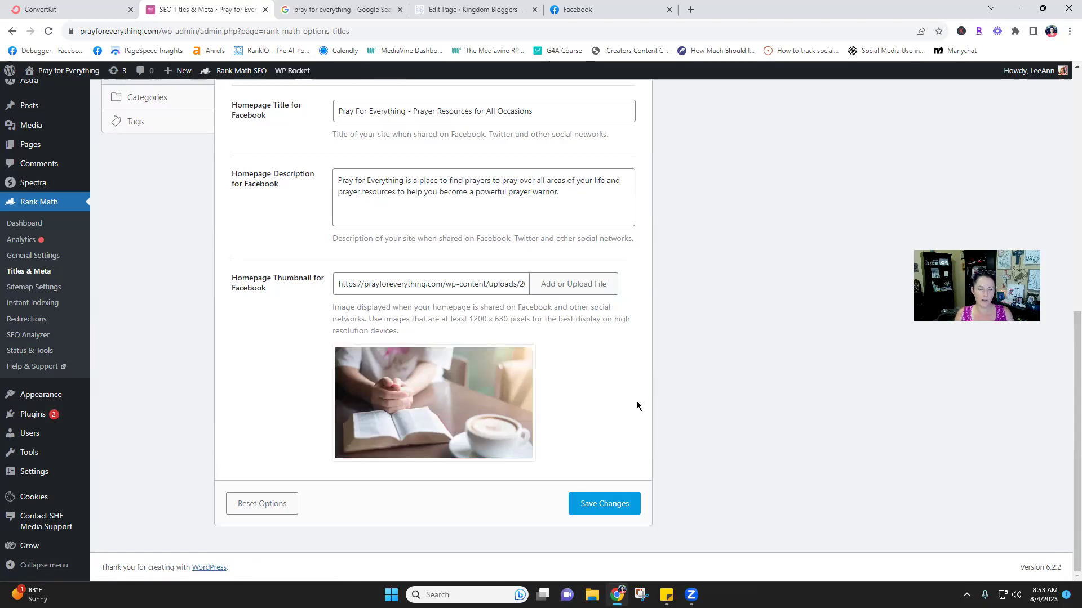
pyautogui.scroll(5, 637, 406)
pyautogui.scroll(3, 276, 250)
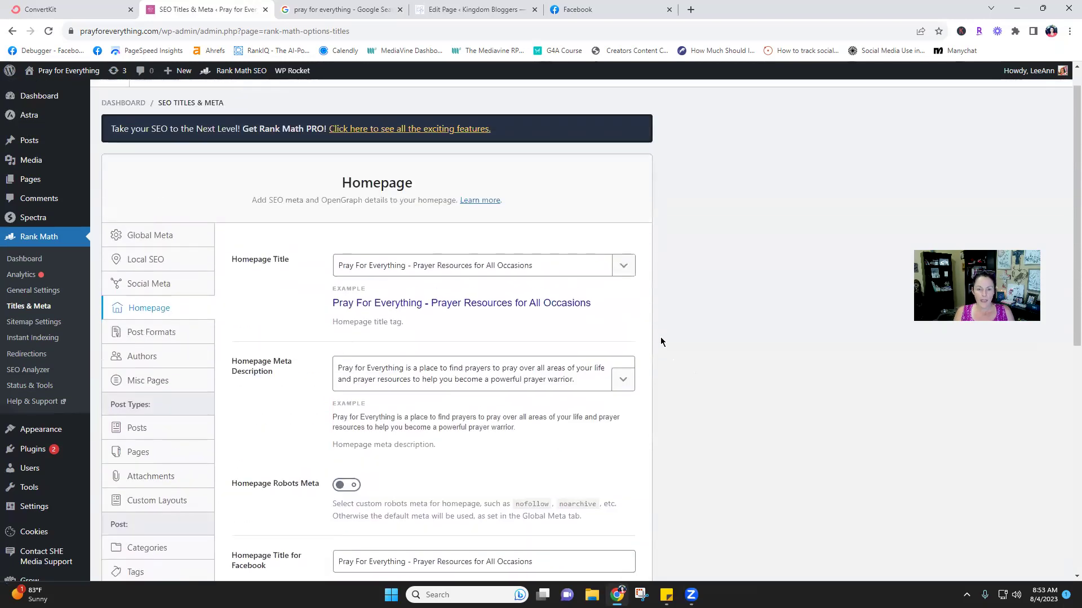
# - Open the Kingdom Bloggers front page's Rank Math snippet editor, highlight its title and description for review, and close it
pyautogui.click(472, 9)
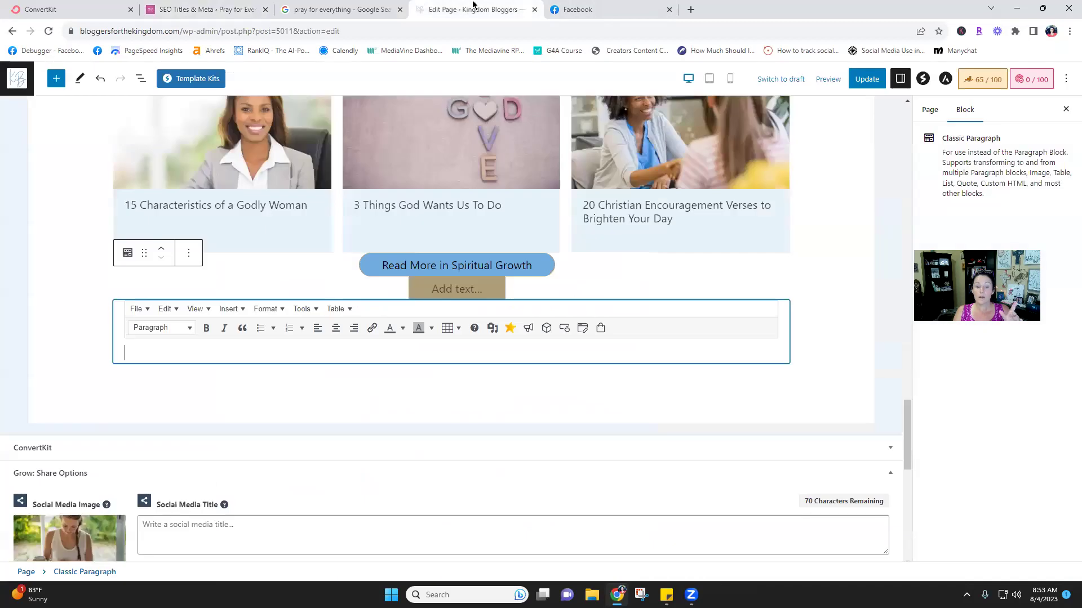
pyautogui.moveTo(903, 429); pyautogui.dragTo(876, 84)
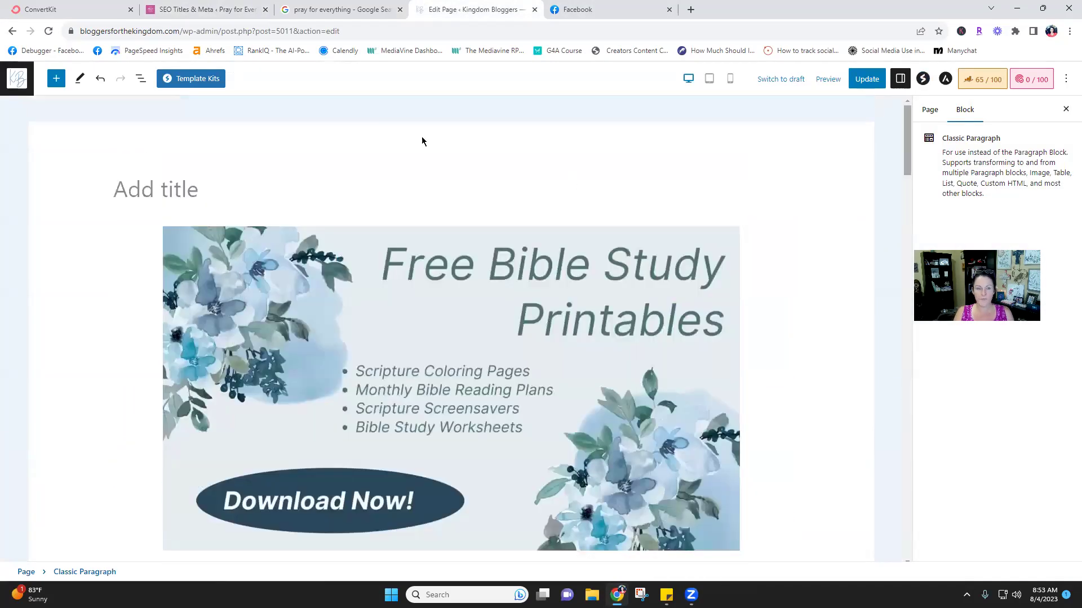
pyautogui.click(1038, 78)
pyautogui.click(980, 80)
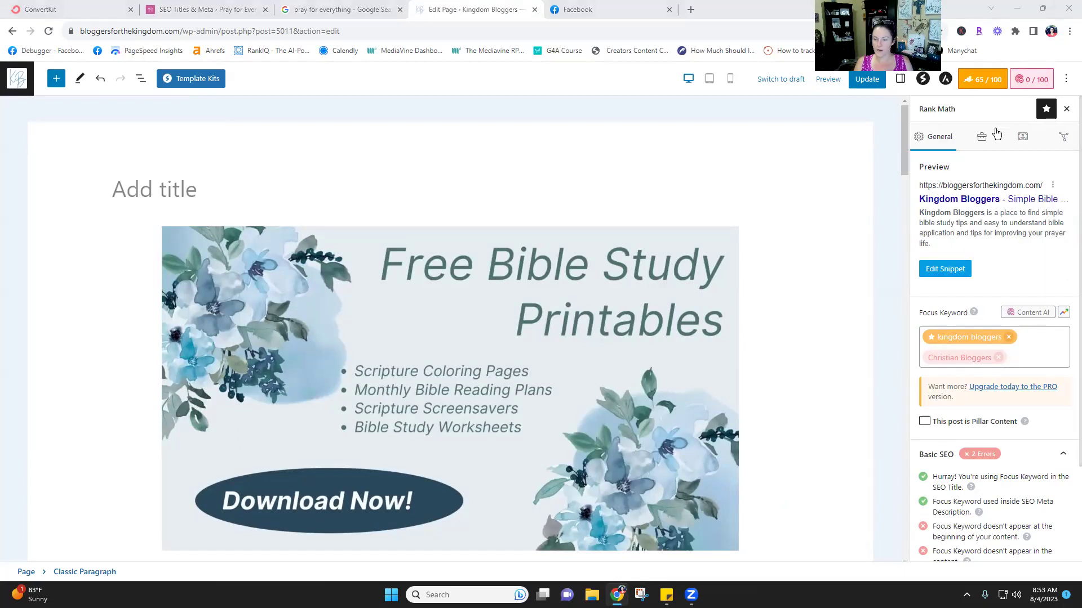
pyautogui.click(951, 274)
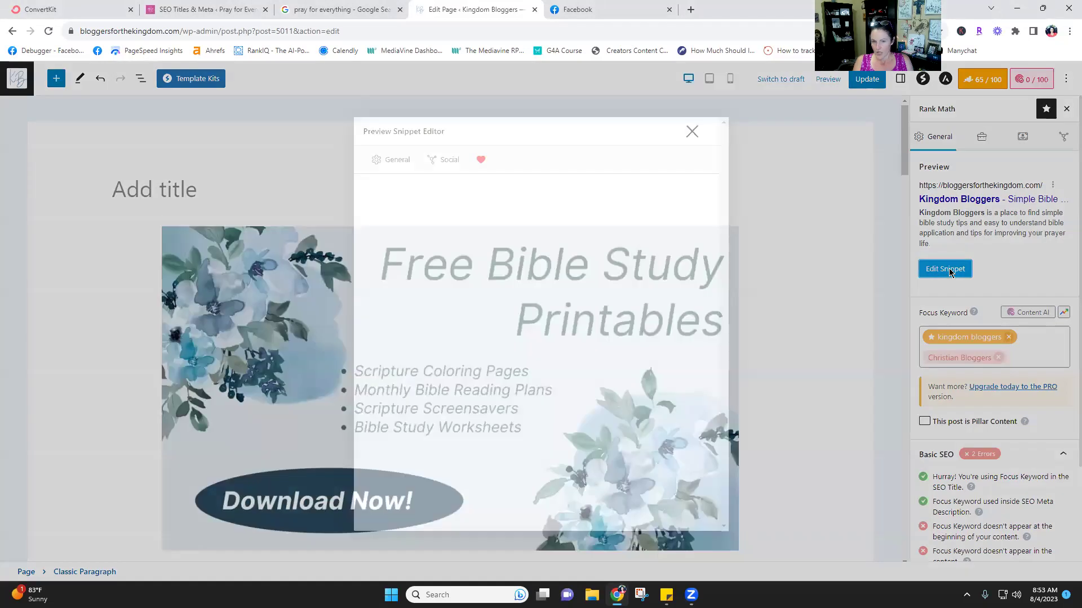
pyautogui.moveTo(548, 314); pyautogui.dragTo(351, 301)
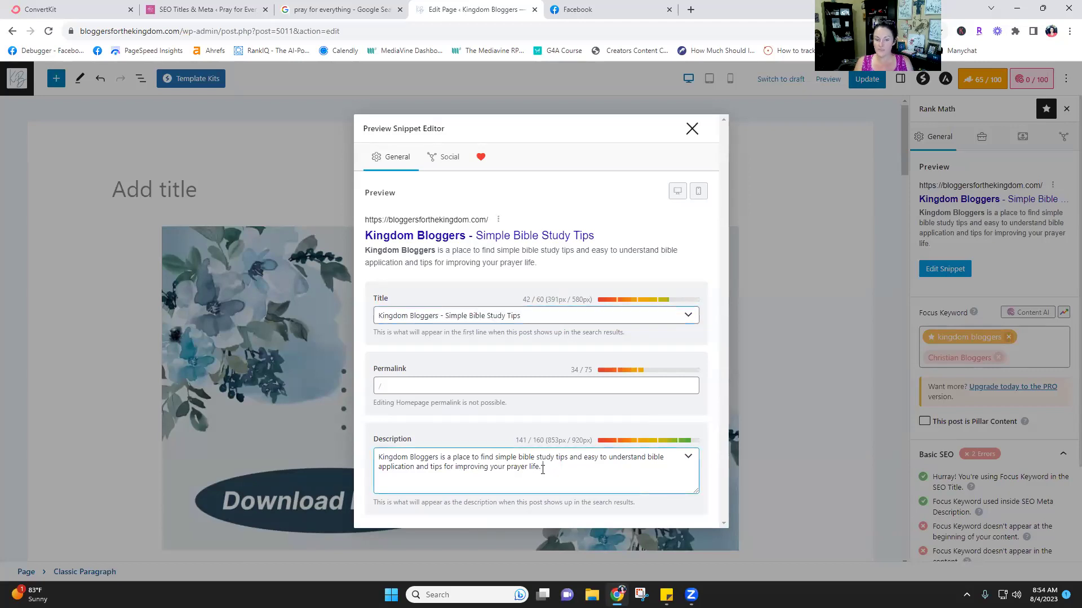
pyautogui.moveTo(543, 467); pyautogui.dragTo(367, 451)
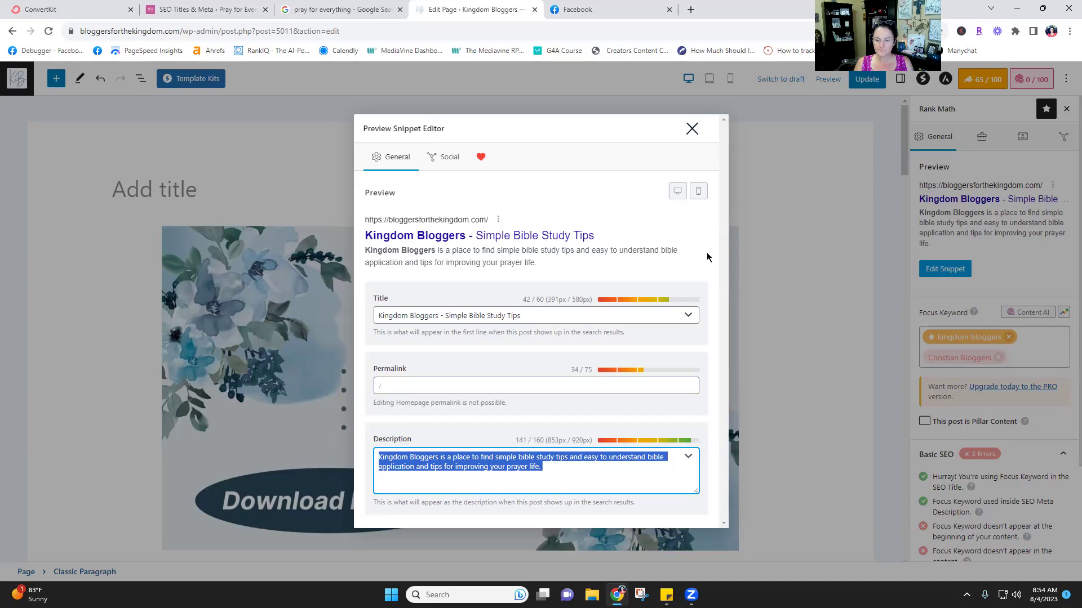
pyautogui.click(692, 129)
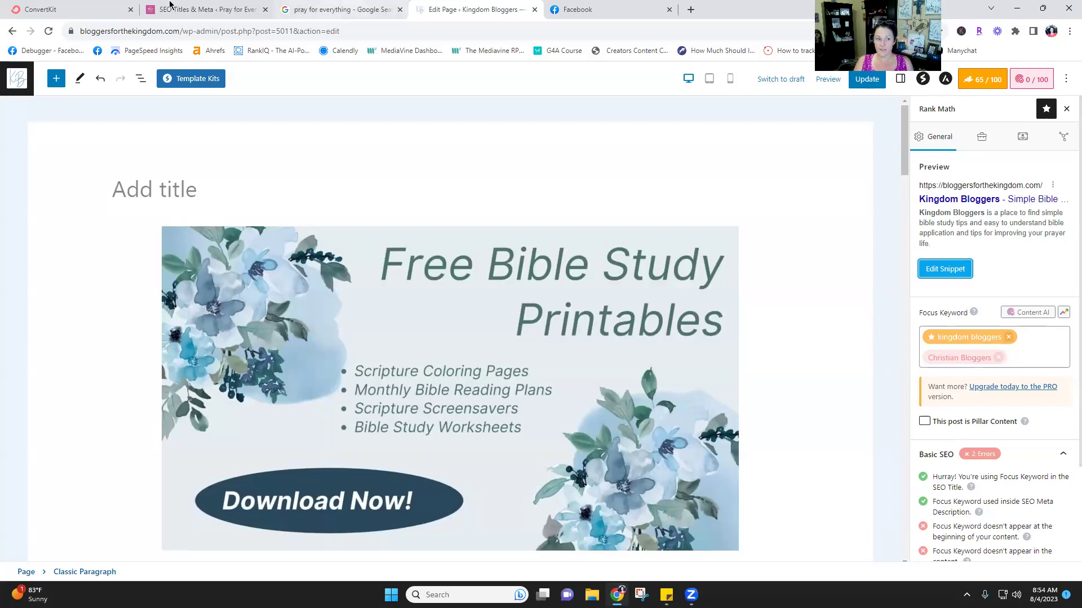
# - Return to Pray for Everything's Rank Math Homepage settings and view the Homepage Thumbnail for Facebook
pyautogui.click(203, 9)
pyautogui.scroll(-7, 496, 436)
pyautogui.scroll(-1, 496, 435)
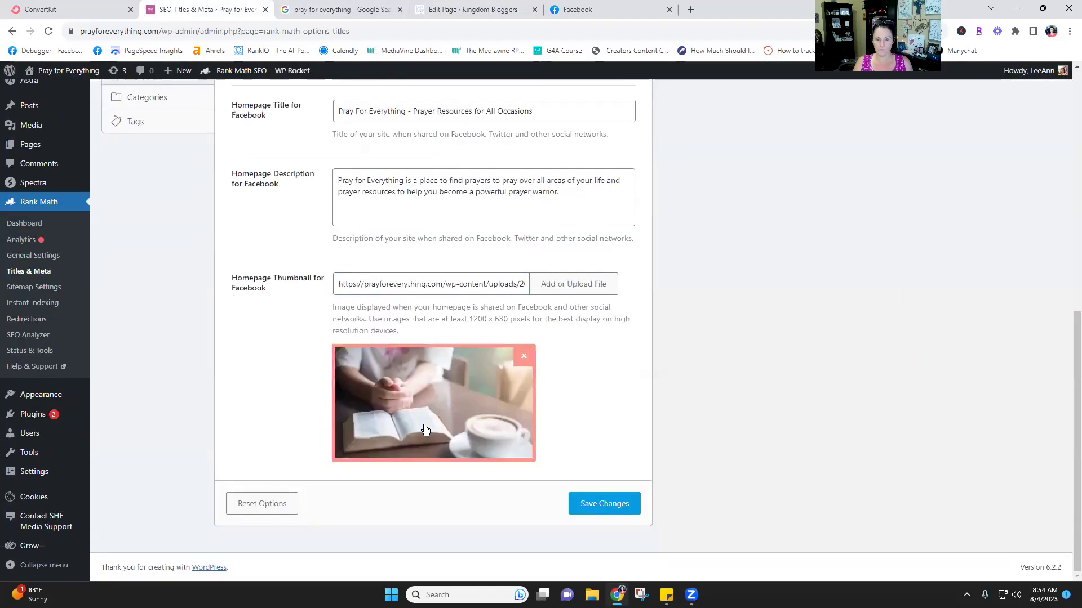
# - Examine the Kingdom Bloggers front page's featured image setting and its Grow share options, including the social media image
pyautogui.click(467, 9)
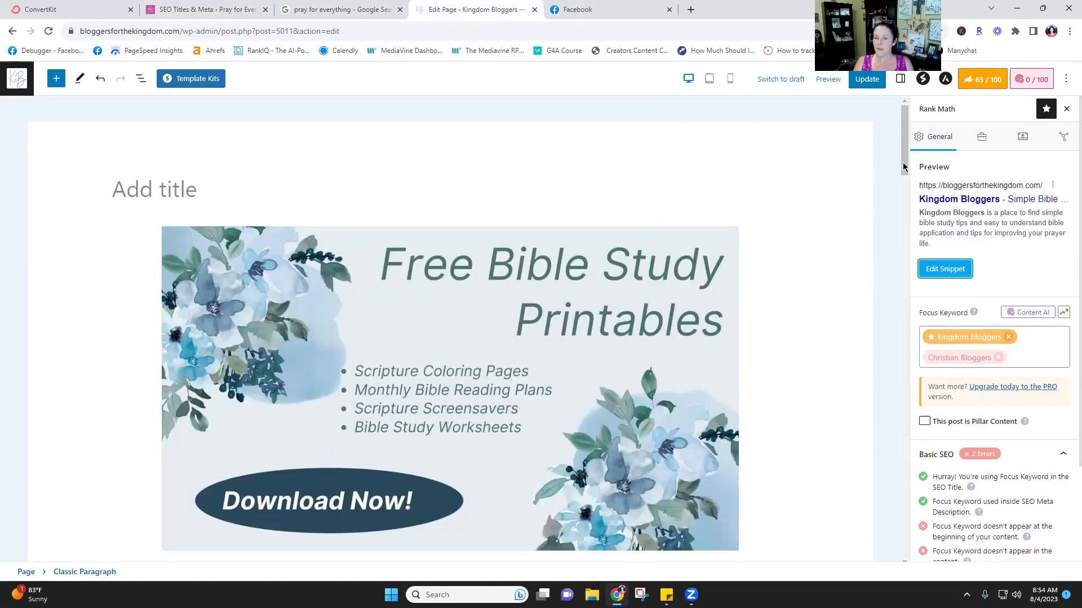
pyautogui.click(900, 78)
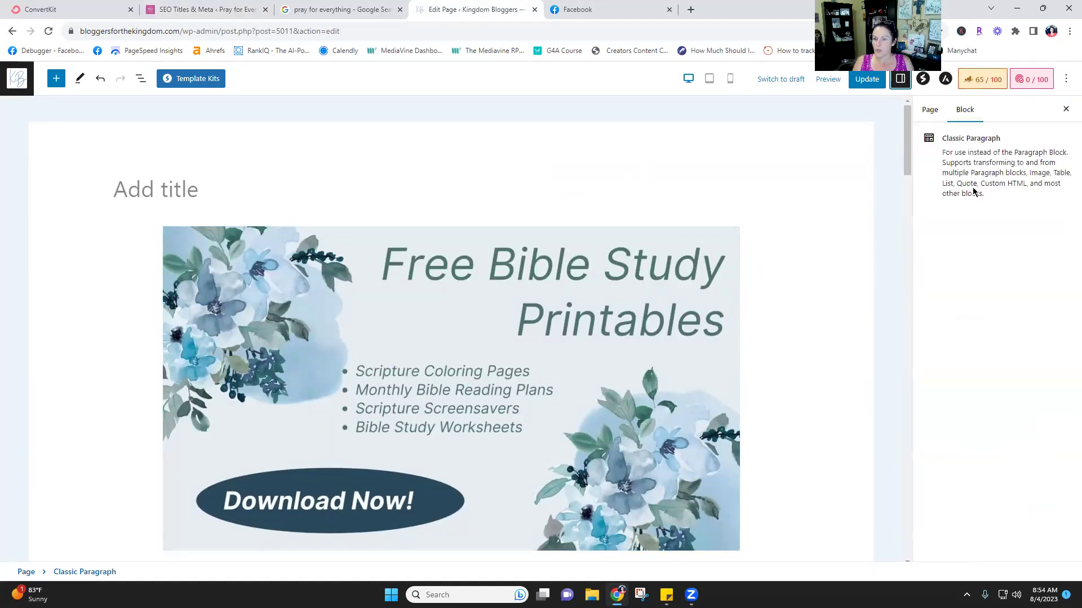
pyautogui.click(929, 110)
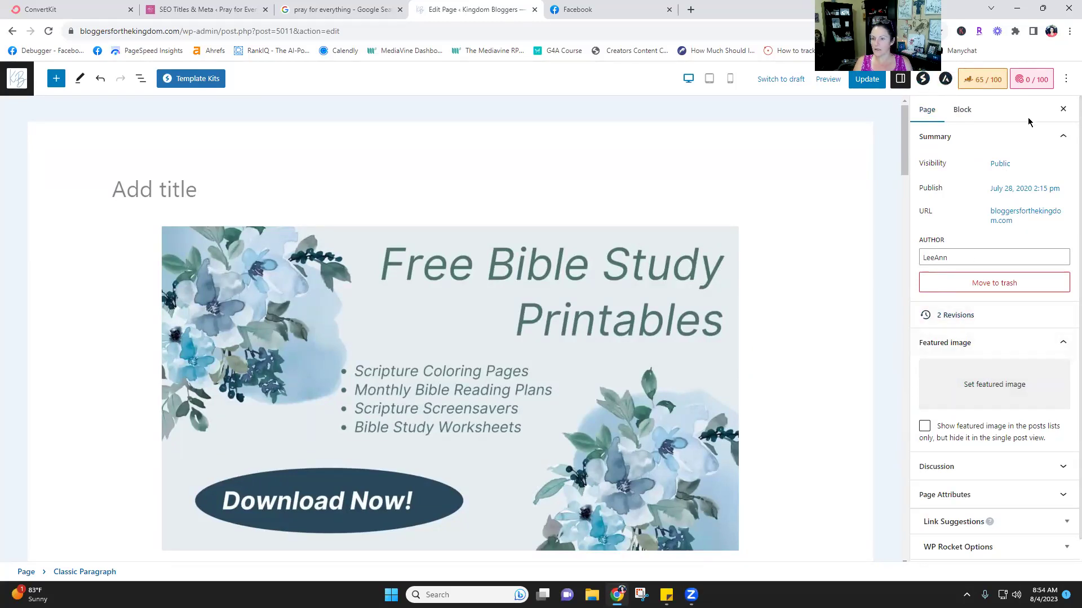
pyautogui.scroll(-8, 876, 302)
pyautogui.scroll(-15, 906, 212)
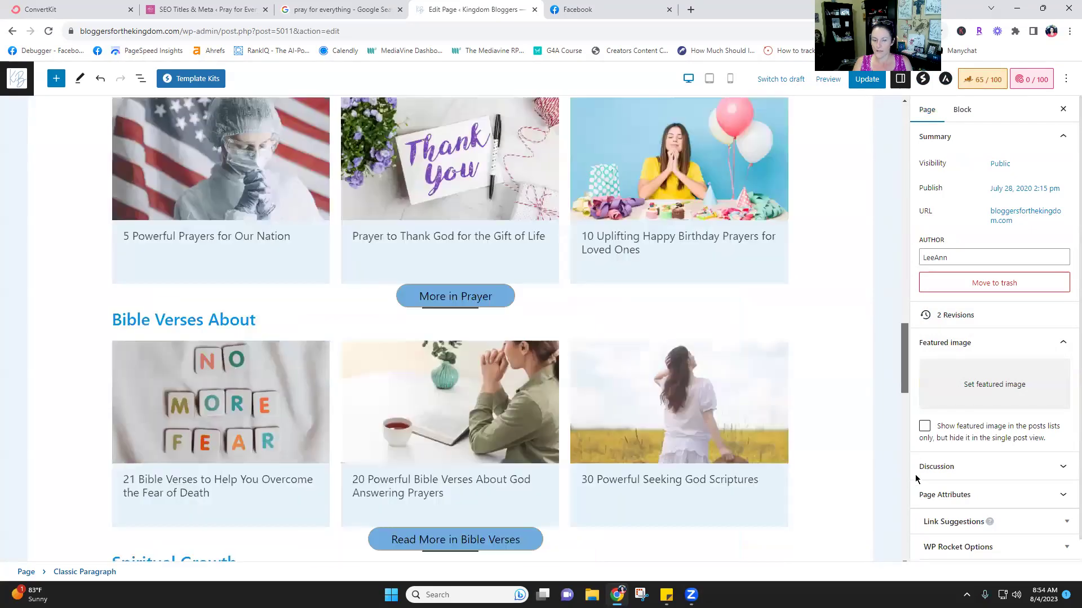
pyautogui.scroll(-15, 919, 501)
pyautogui.scroll(5, 1, 278)
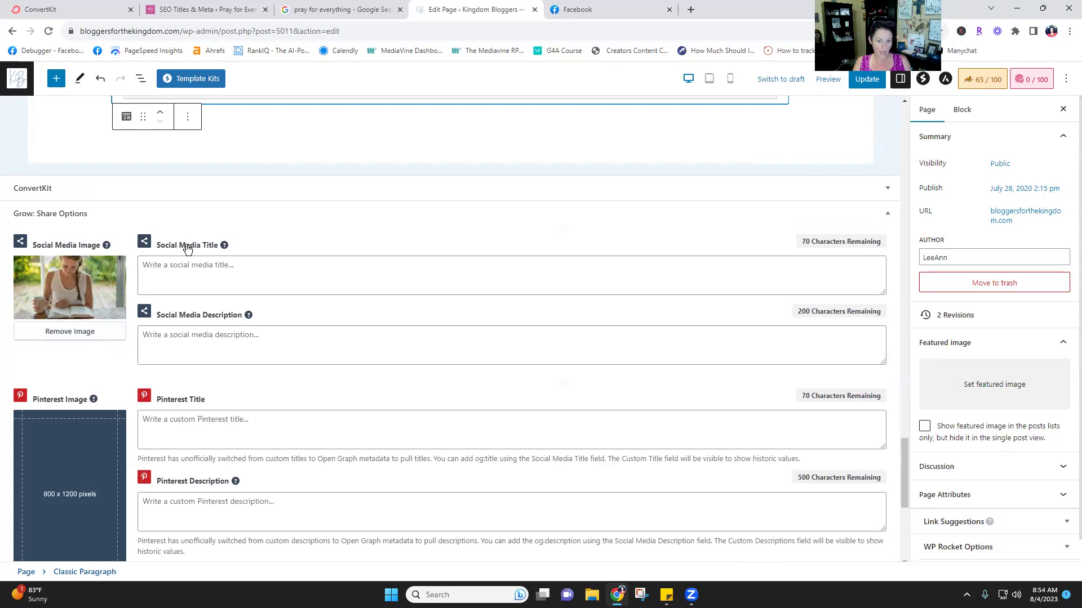
pyautogui.click(1002, 379)
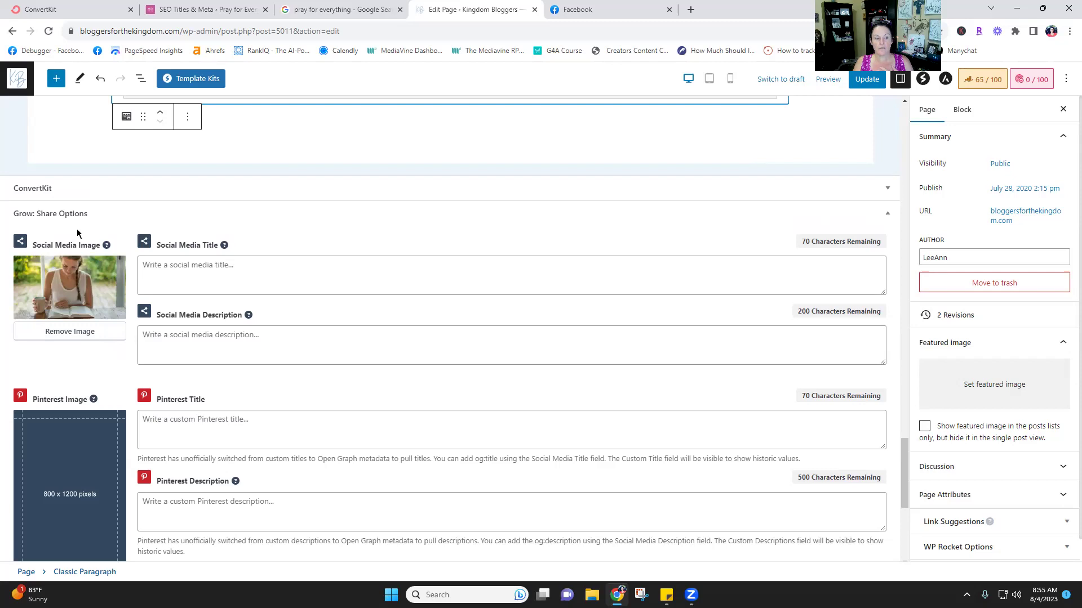
pyautogui.scroll(-4, 83, 394)
pyautogui.scroll(7, 107, 411)
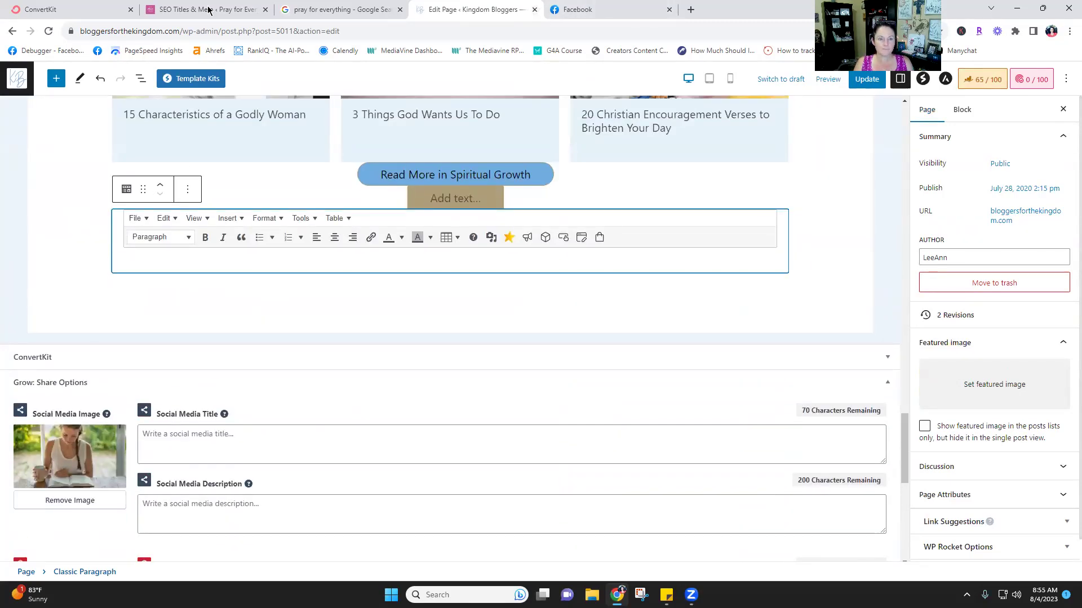
# - Go back to Pray for Everything's Rank Math Homepage settings and look over the title, description and thumbnail entries
pyautogui.hotkey('ctrl', '2')
pyautogui.scroll(8, 185, 270)
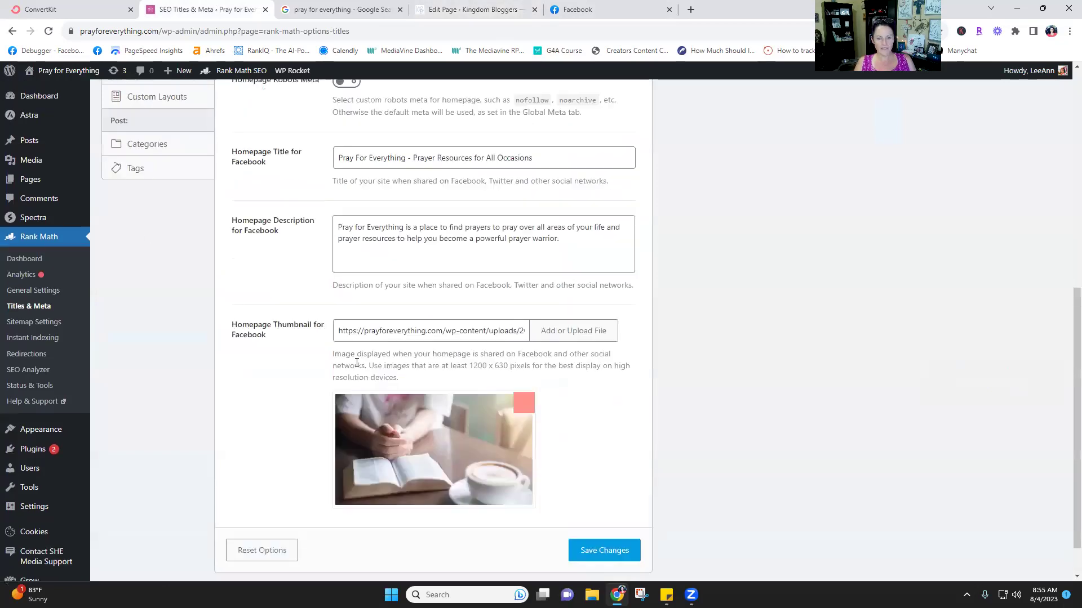
pyautogui.scroll(-2, 226, 249)
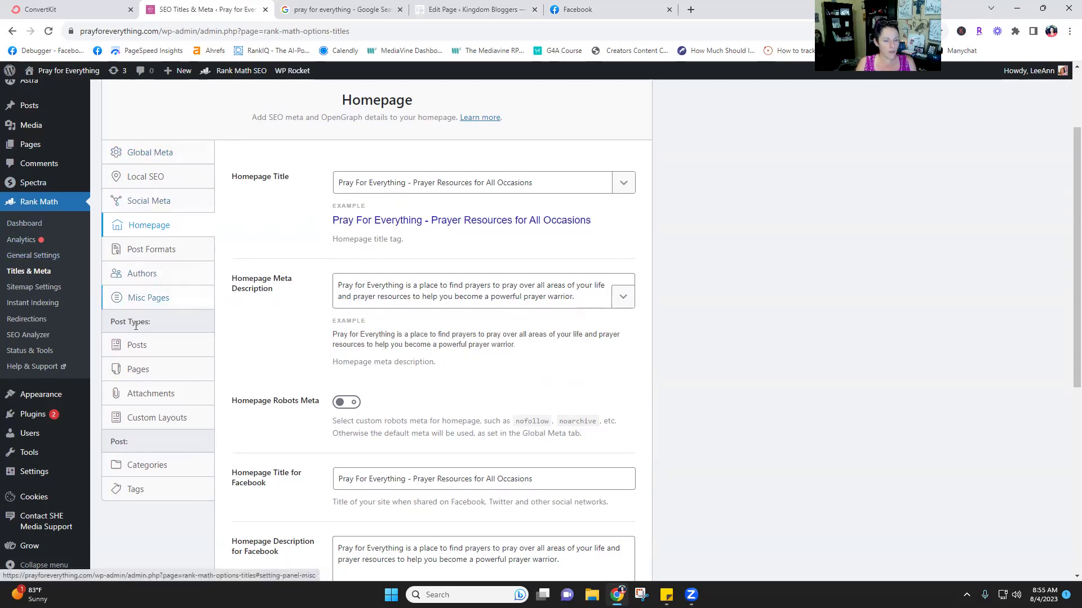
# - Review Rank Math's Tags settings, including the No Index option for tag archives, and save the changes
pyautogui.click(138, 490)
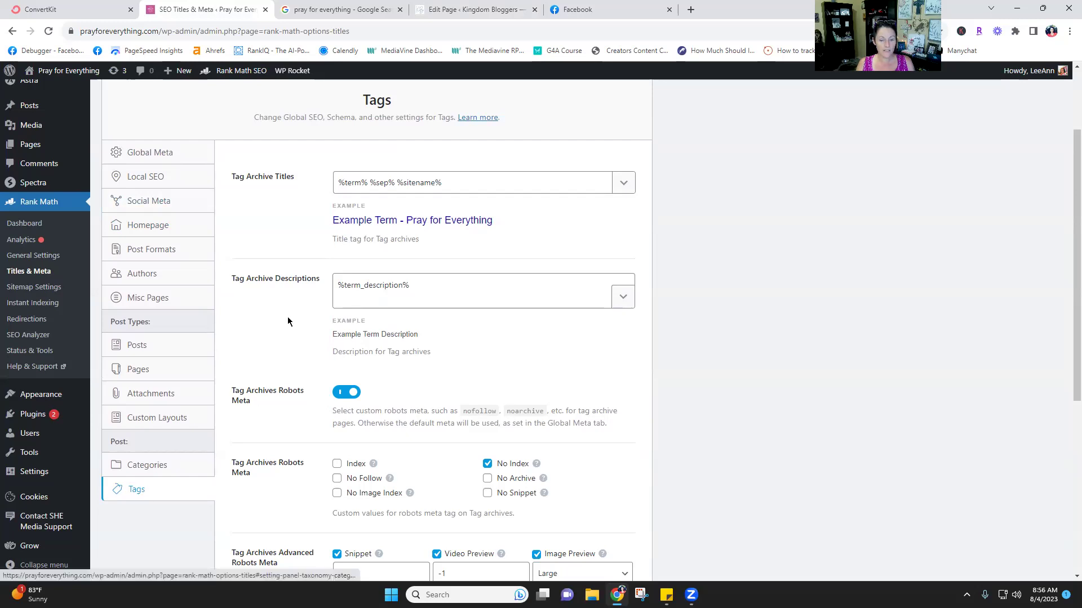
pyautogui.scroll(-3, 375, 387)
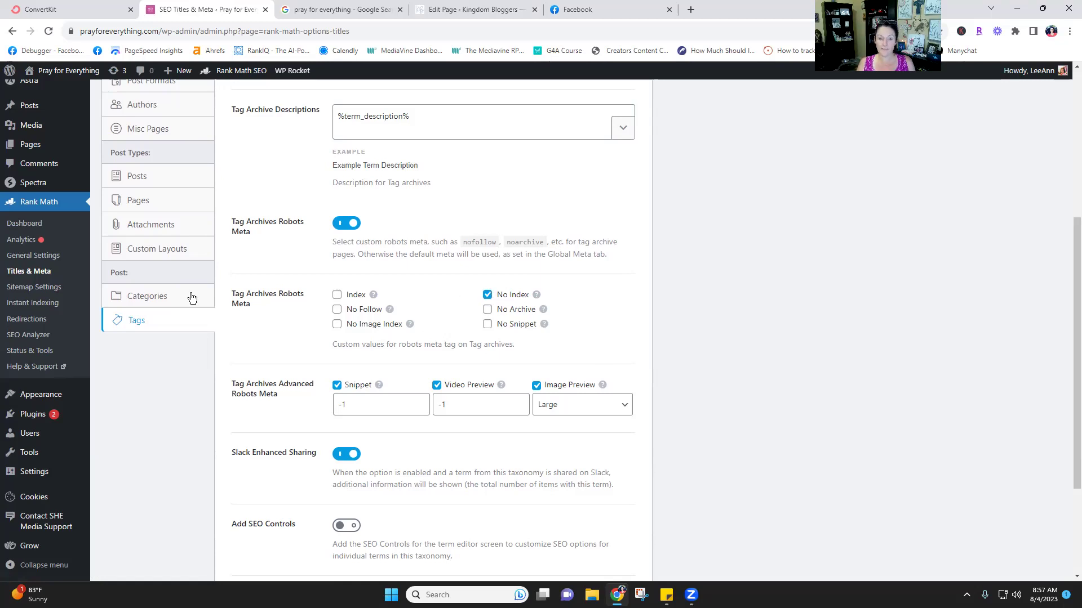
pyautogui.scroll(-2, 638, 413)
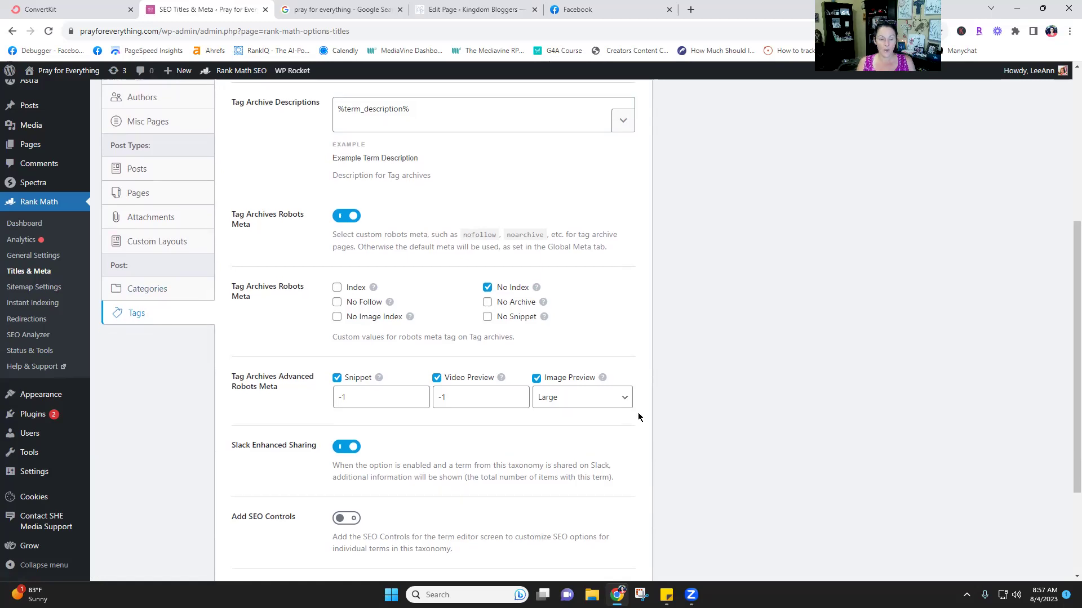
pyautogui.scroll(1, 504, 405)
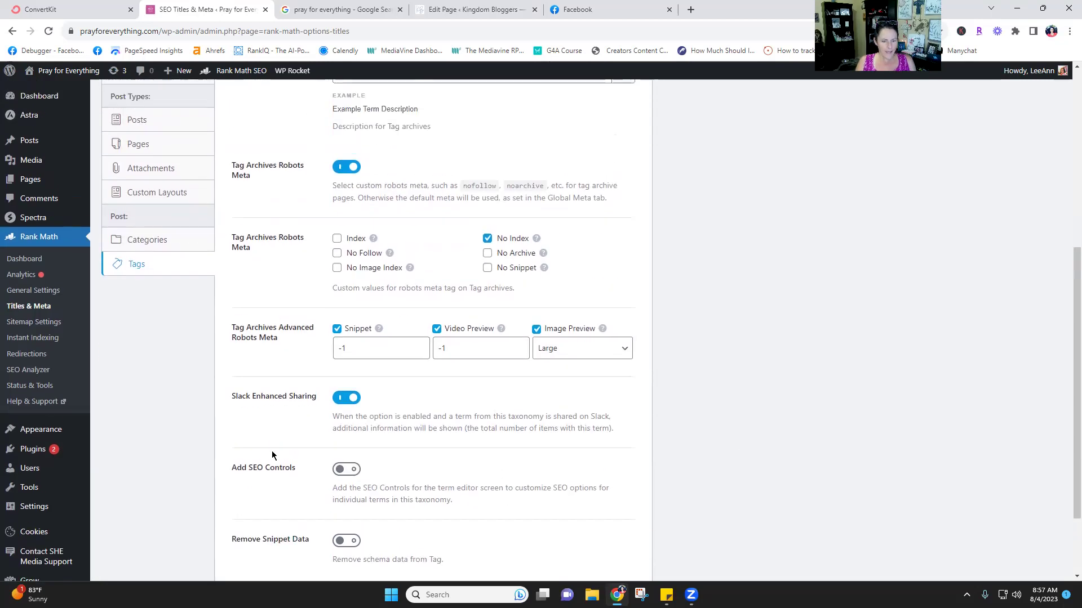
pyautogui.scroll(4, 460, 415)
pyautogui.scroll(1, 459, 389)
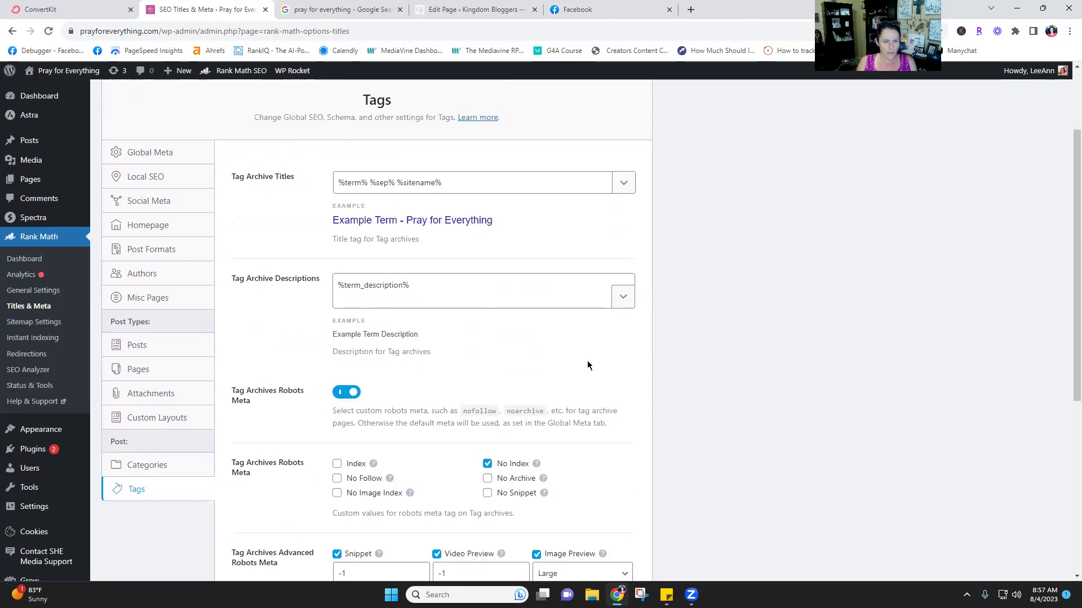
pyautogui.scroll(-4, 587, 365)
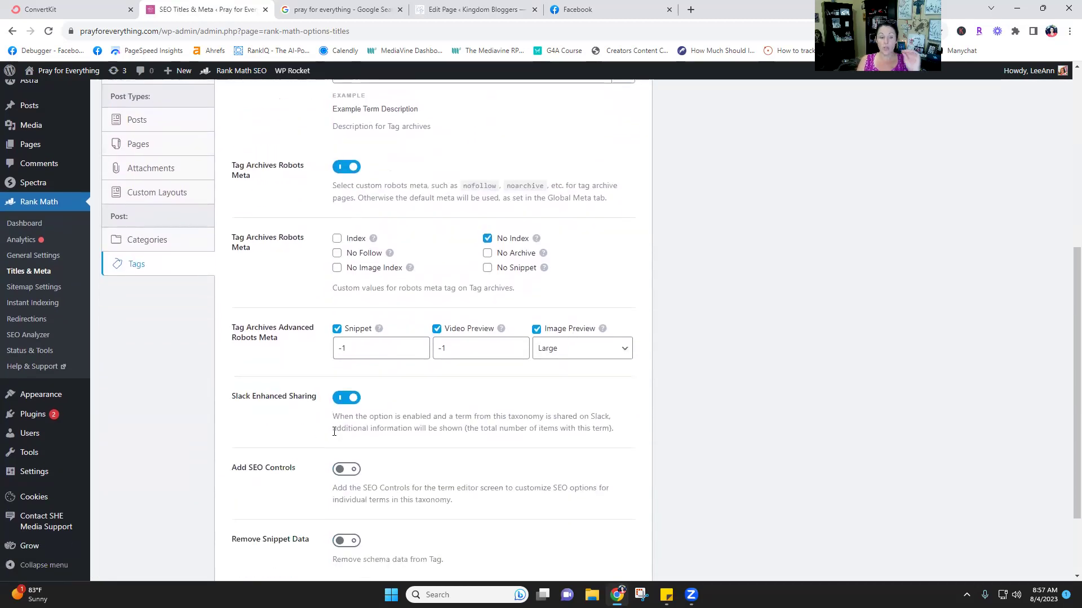
pyautogui.scroll(-2, 823, 361)
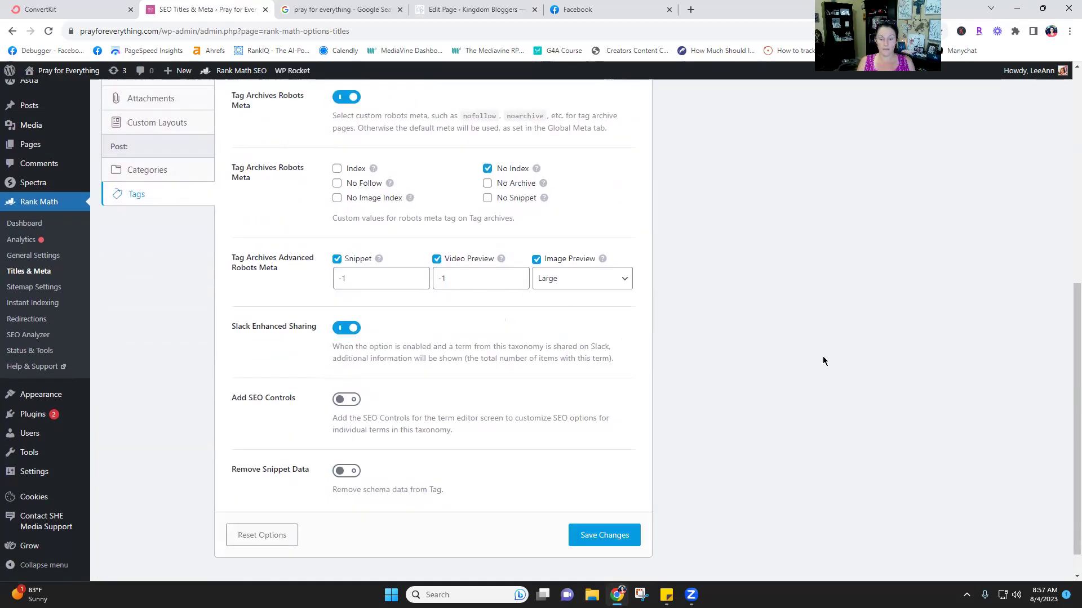
pyautogui.scroll(-1, 823, 362)
pyautogui.click(599, 507)
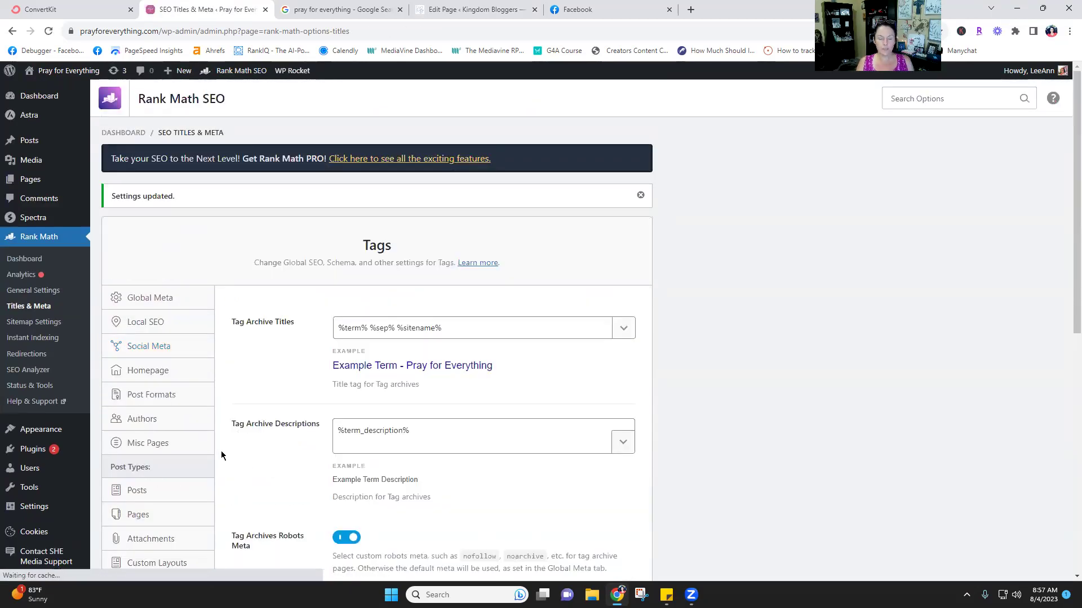
# - Review Rank Math's Categories archive settings and open the post categories management page for Pray for Everything
pyautogui.scroll(-6, 221, 455)
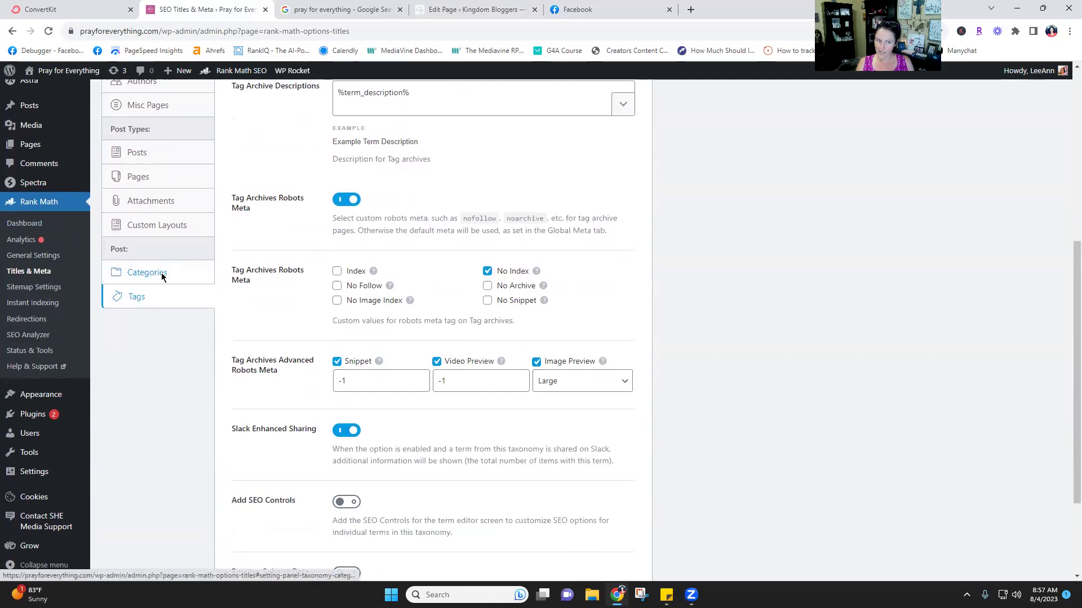
pyautogui.click(162, 276)
pyautogui.scroll(4, 617, 401)
pyautogui.scroll(1, 661, 369)
pyautogui.scroll(-5, 681, 355)
pyautogui.scroll(2, 564, 406)
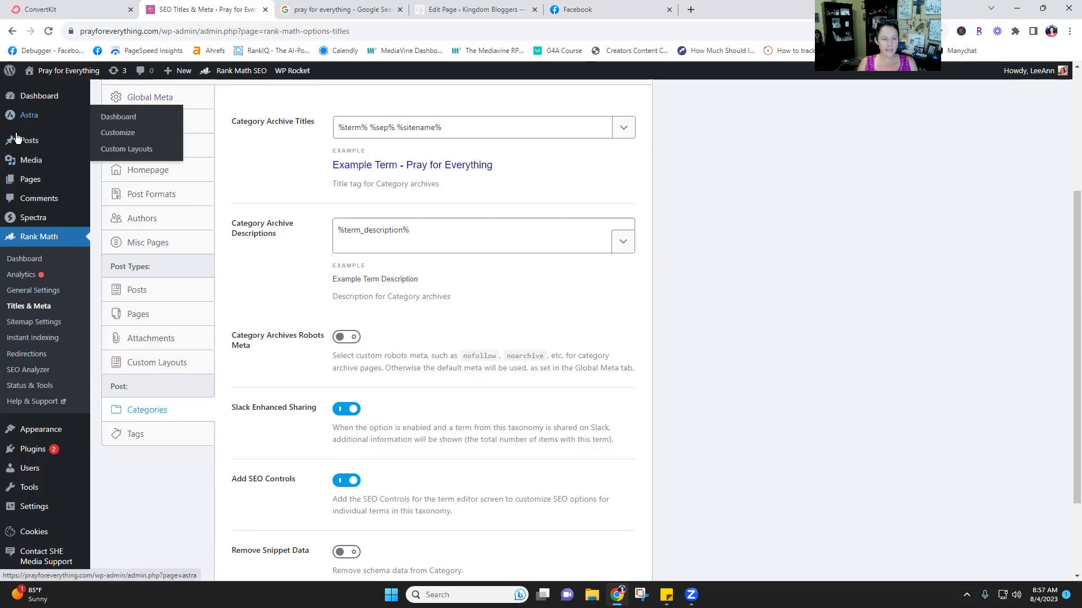
pyautogui.moveTo(17, 139)
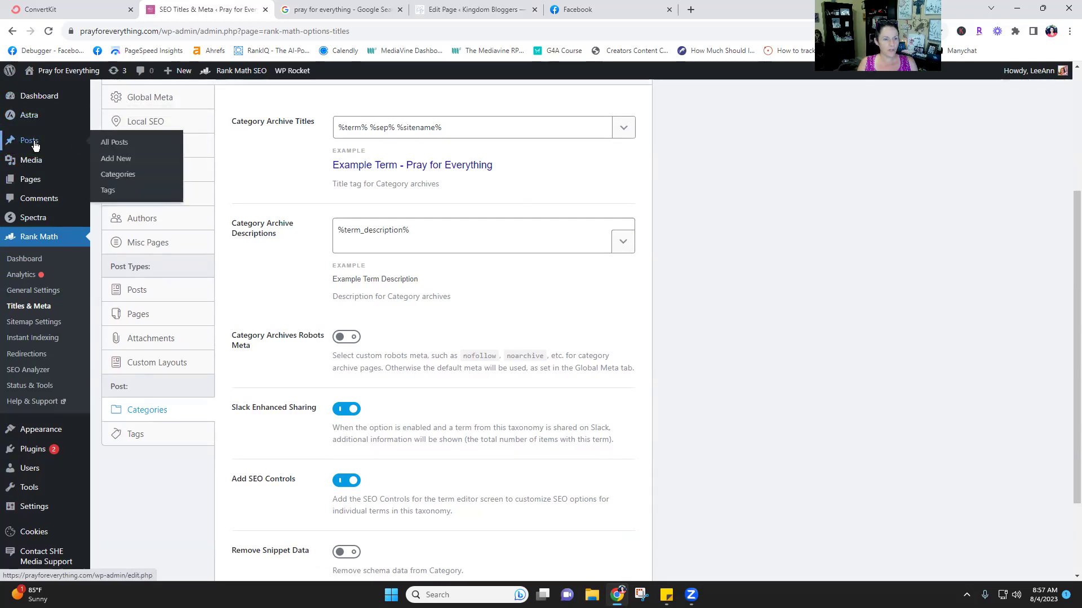
pyautogui.click(104, 176)
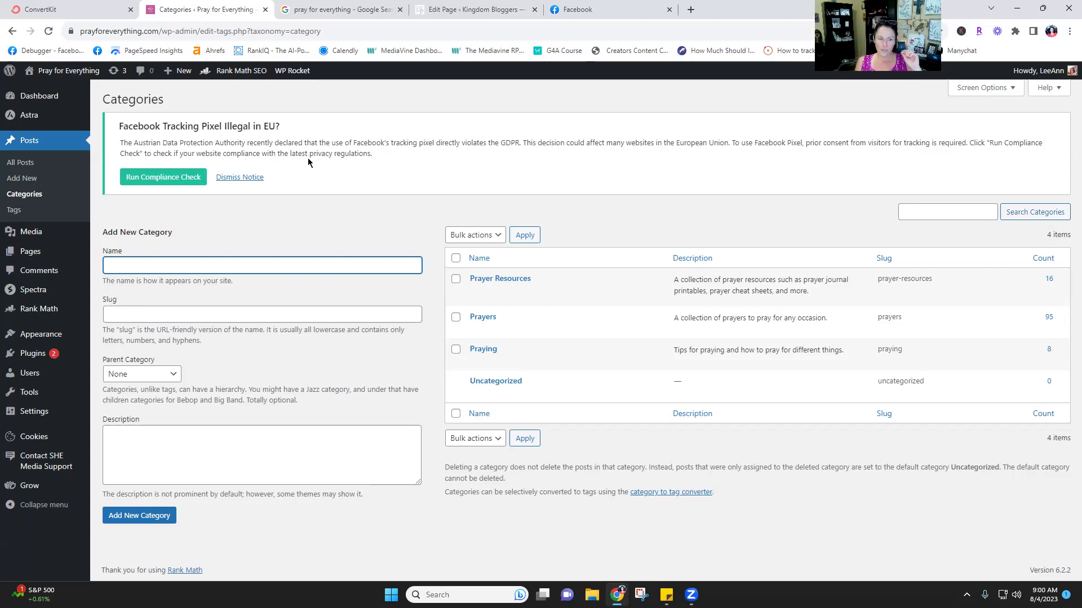
# - Leave the Kingdom Bloggers front page editor without saving and open that site's Pages list
pyautogui.click(468, 9)
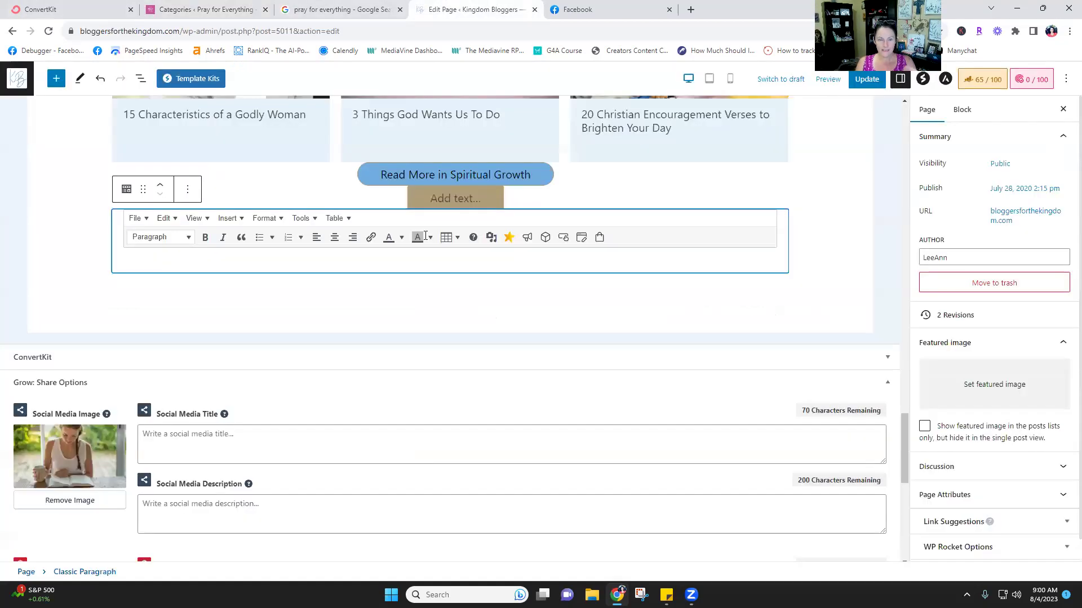
pyautogui.click(16, 78)
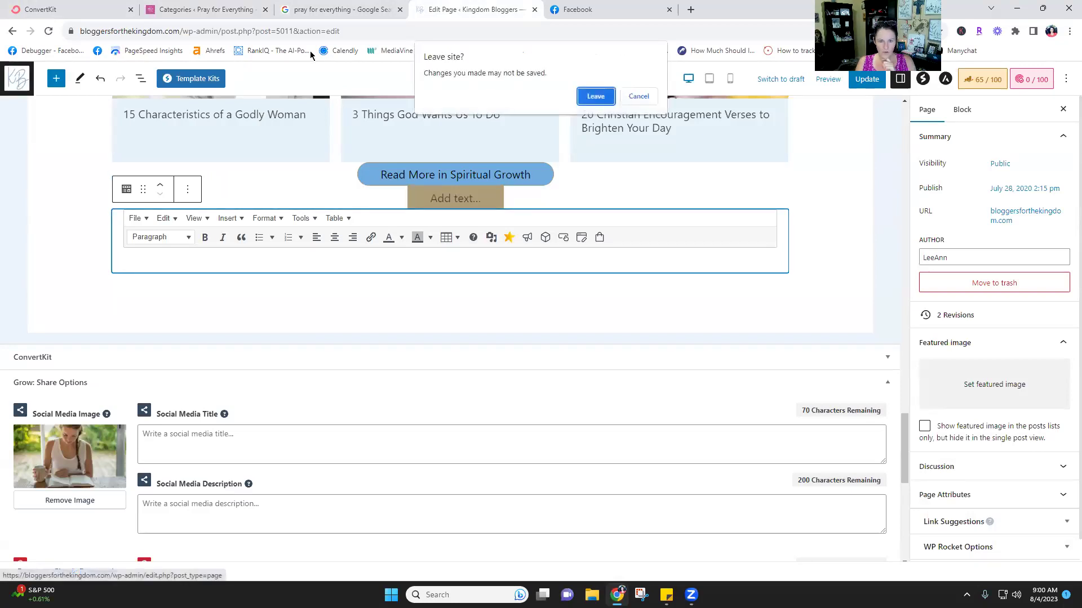
pyautogui.click(600, 97)
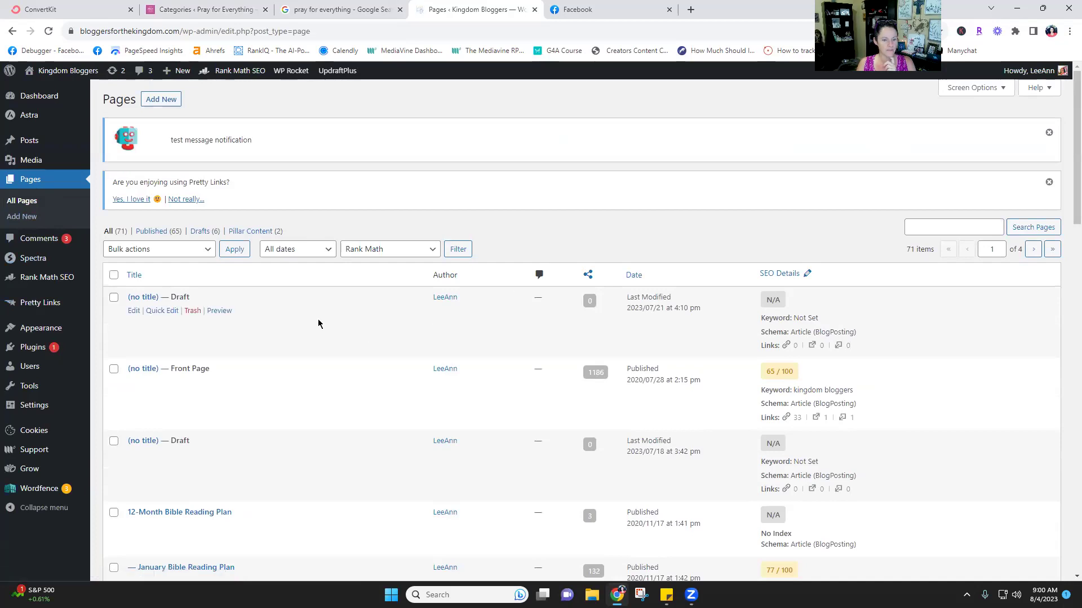
# - Search the Kingdom Bloggers Pages list for "about page"
pyautogui.scroll(-2, 316, 322)
pyautogui.scroll(-2, 315, 318)
pyautogui.scroll(4, 316, 316)
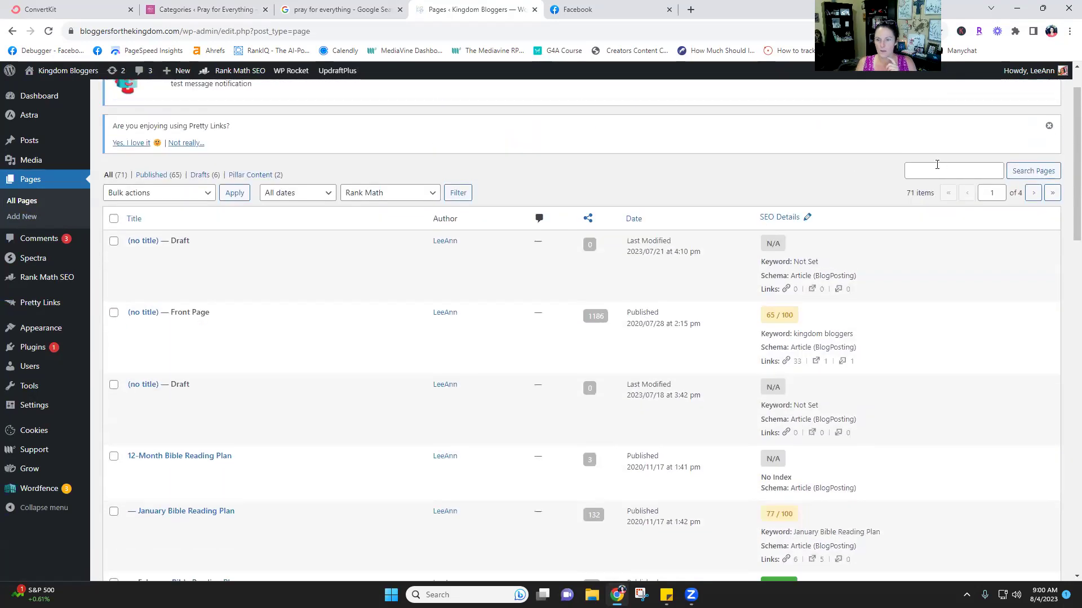
pyautogui.click(933, 162)
pyautogui.write('about')
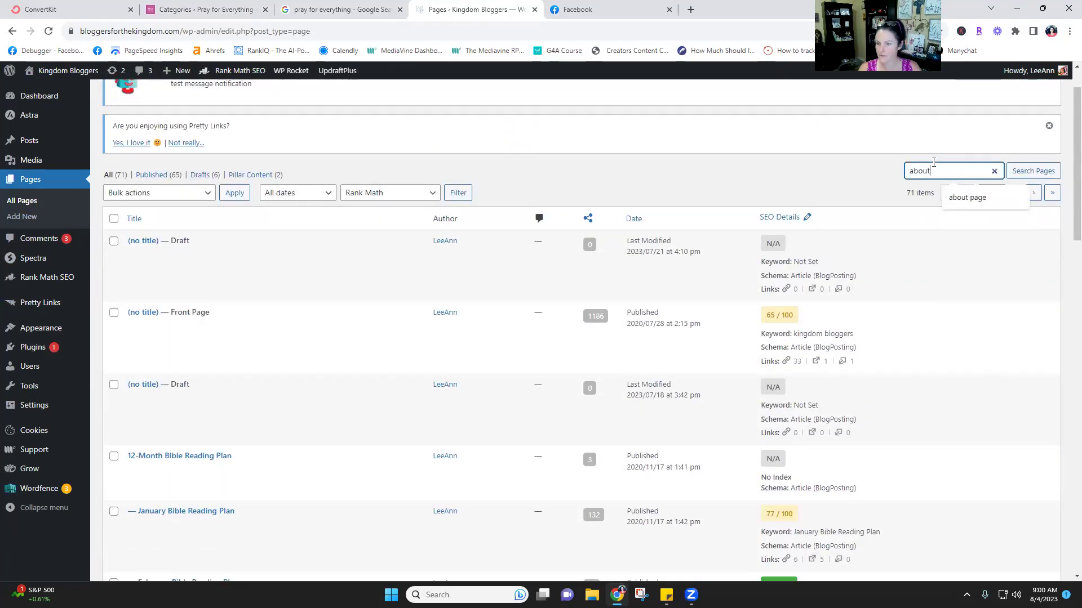
pyautogui.click(1003, 199)
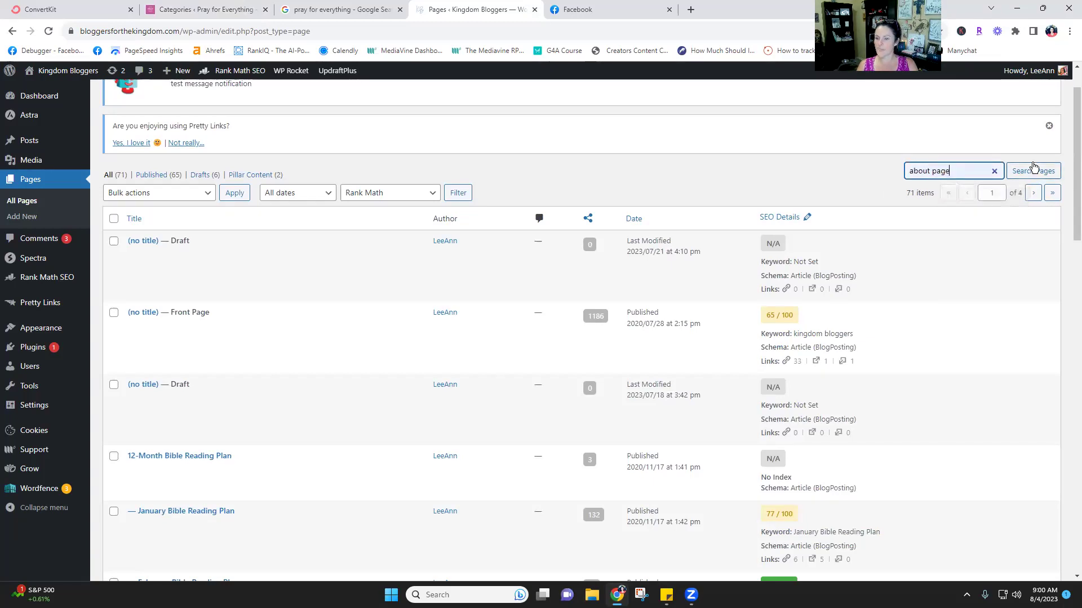
pyautogui.click(1033, 169)
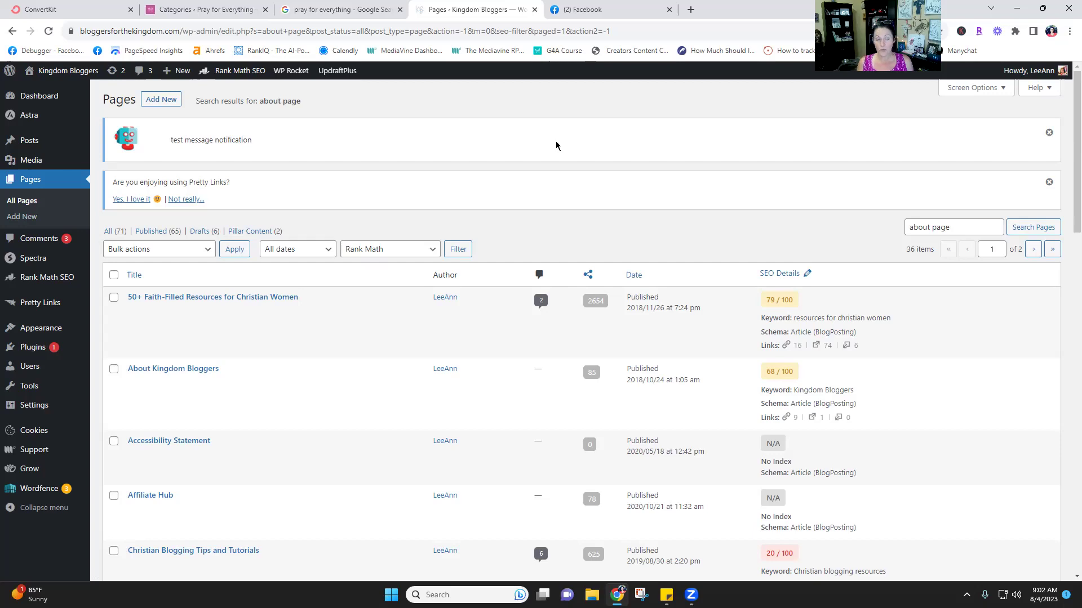
# - Open the Affiliate Hub page, review Rank Math's general preview and Advanced robots meta settings, and return to the Pages list
pyautogui.moveTo(987, 225); pyautogui.dragTo(913, 244)
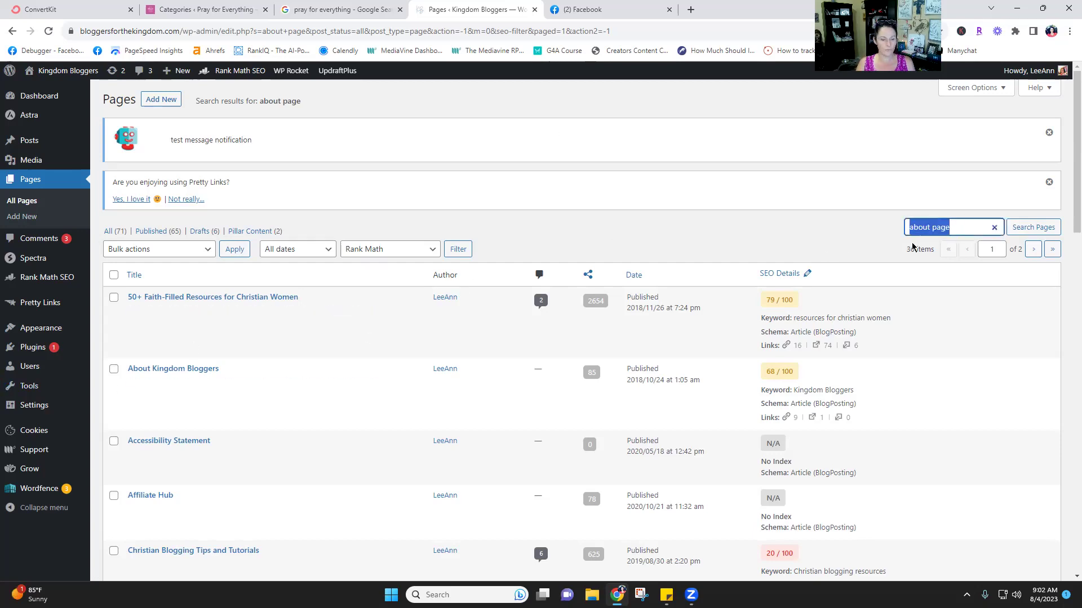
pyautogui.click(140, 498)
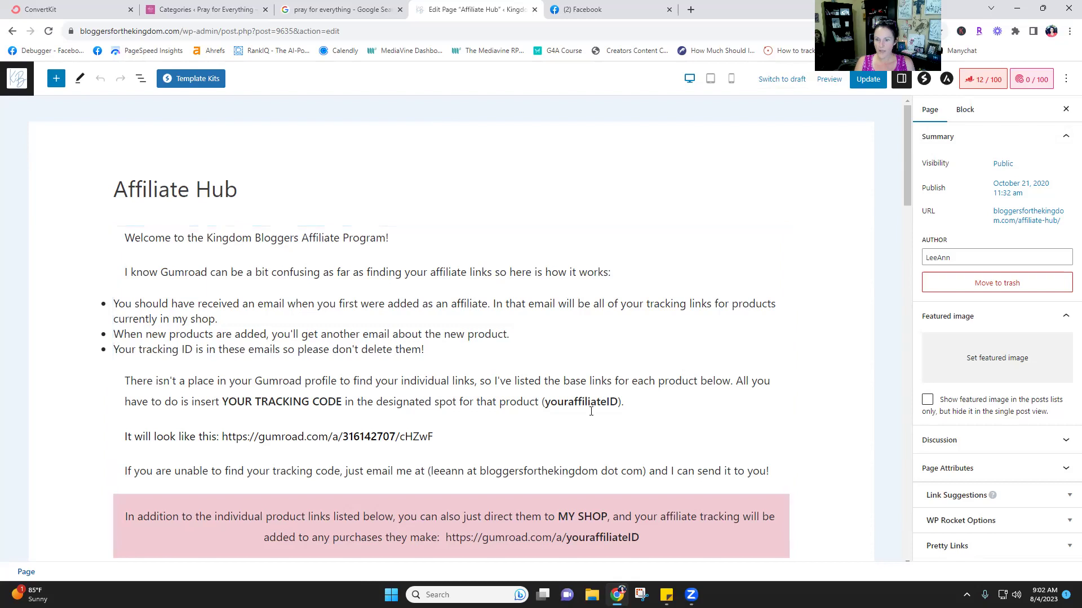
pyautogui.click(980, 82)
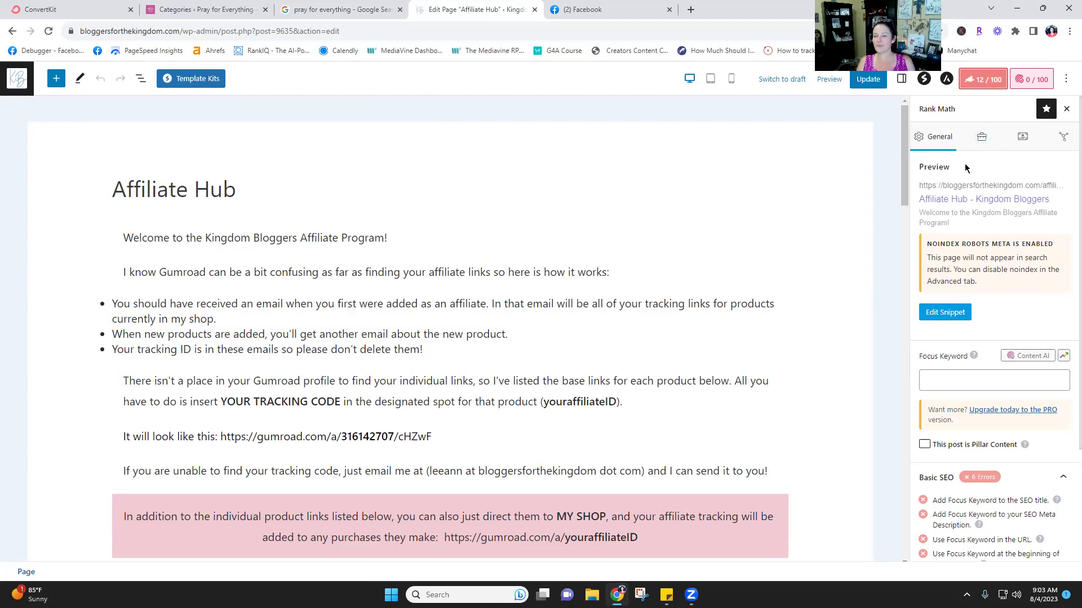
pyautogui.click(981, 140)
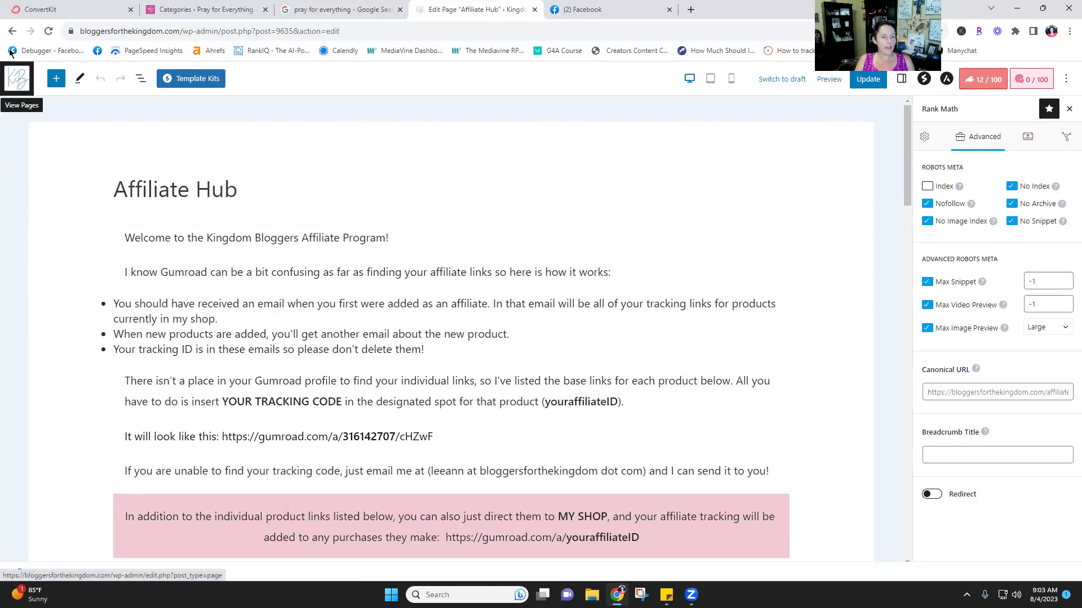
pyautogui.click(17, 79)
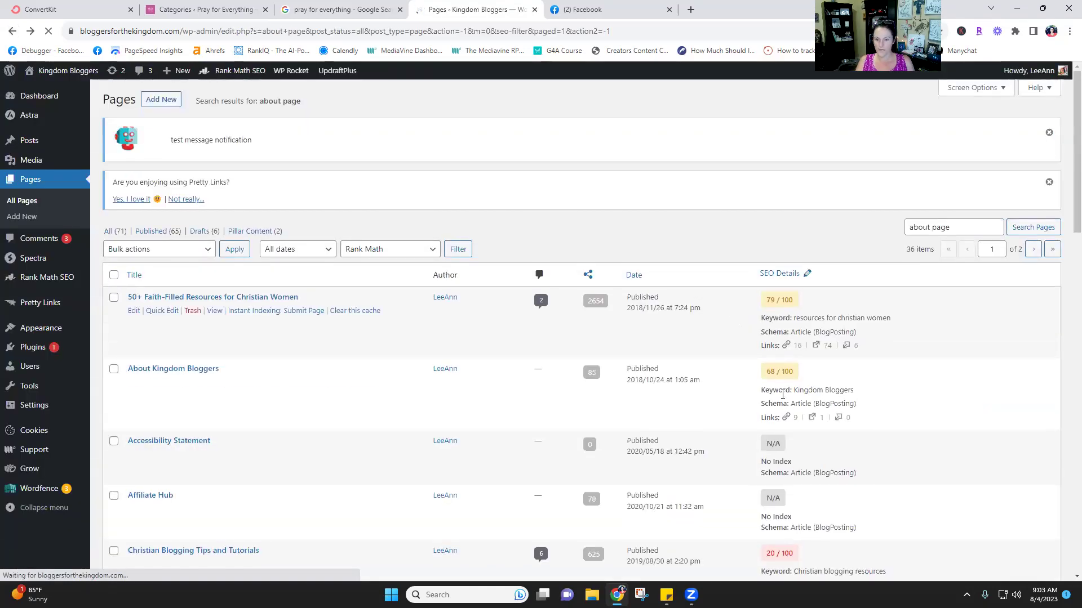
pyautogui.scroll(-2, 732, 214)
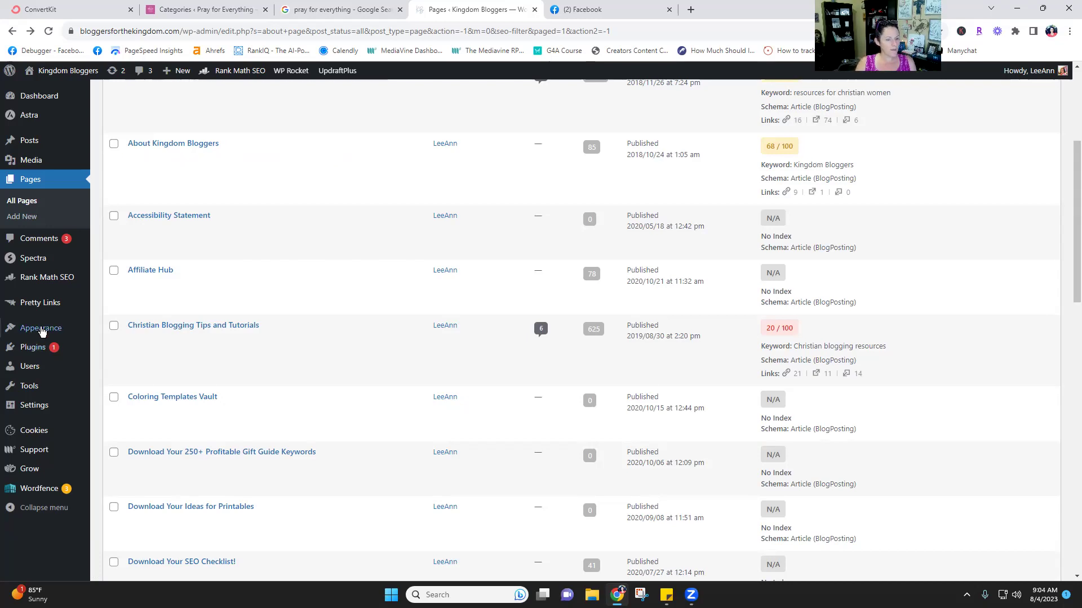
# - Open Rank Math's General Settings and review the Webmaster Tools verification fields, from Google Search Console to Pinterest and Norton Safe Web
pyautogui.click(48, 281)
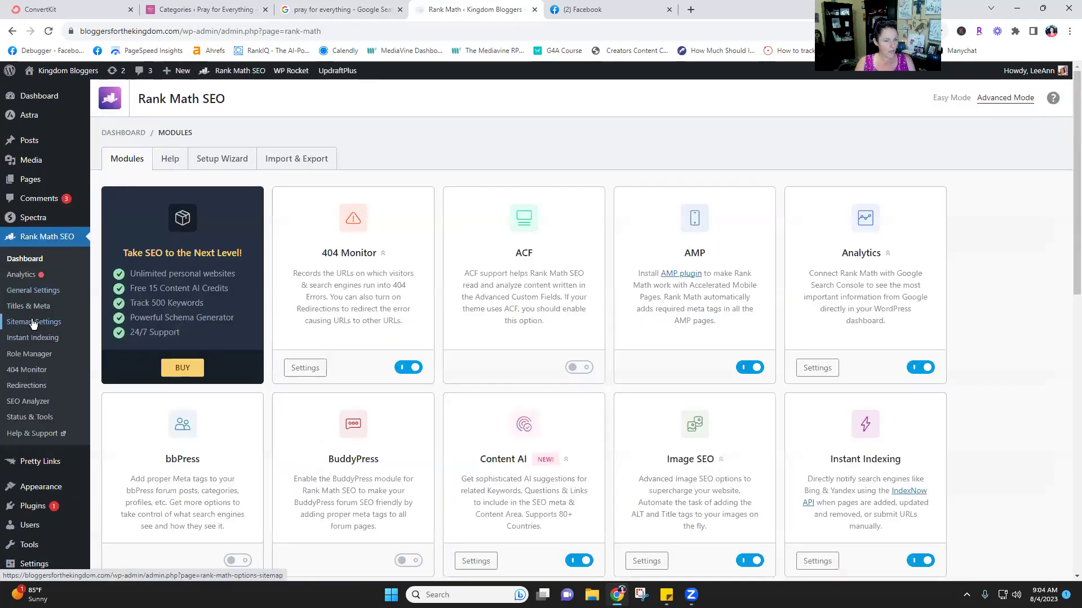
pyautogui.click(28, 292)
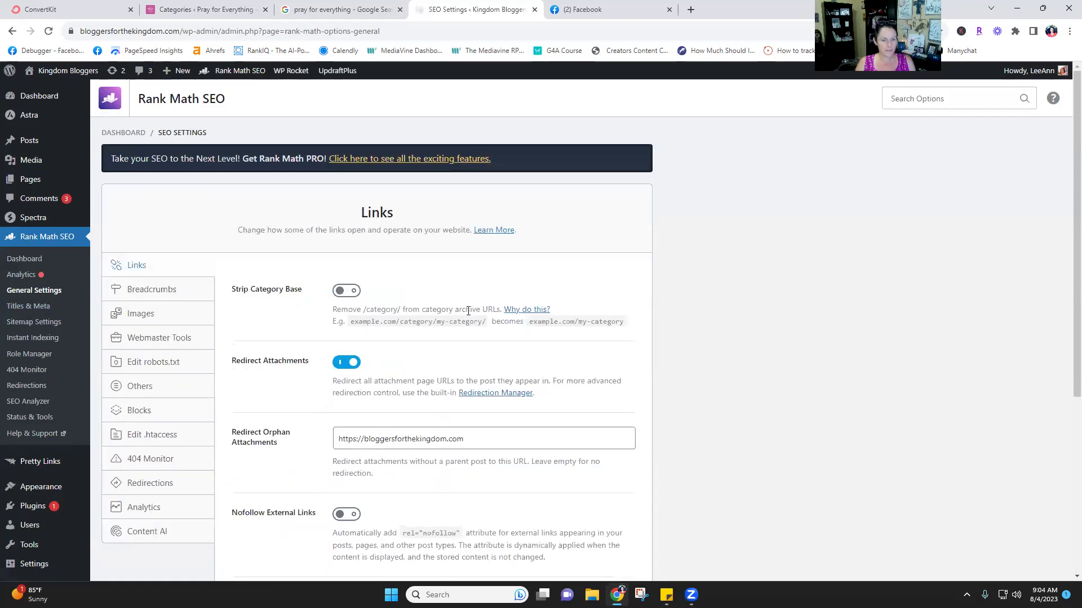
pyautogui.scroll(-2, 234, 259)
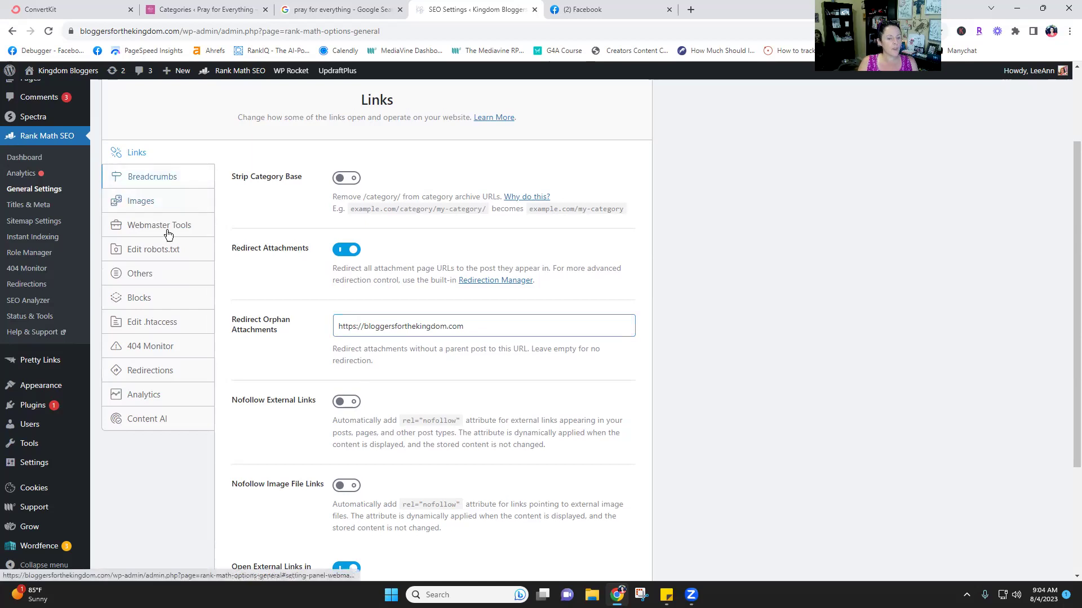
pyautogui.click(194, 227)
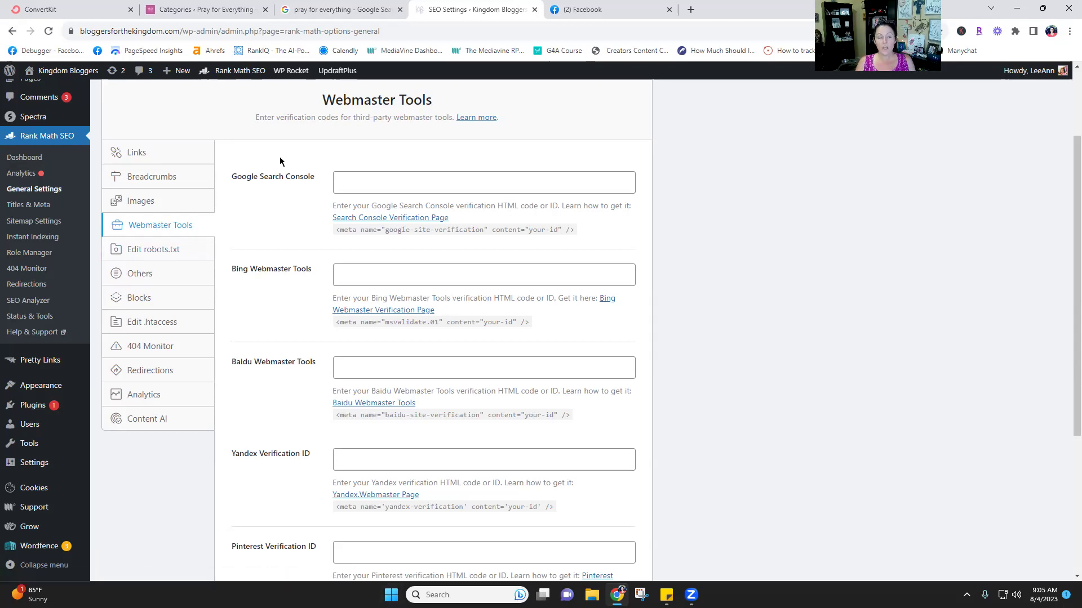
pyautogui.moveTo(225, 173); pyautogui.dragTo(317, 178)
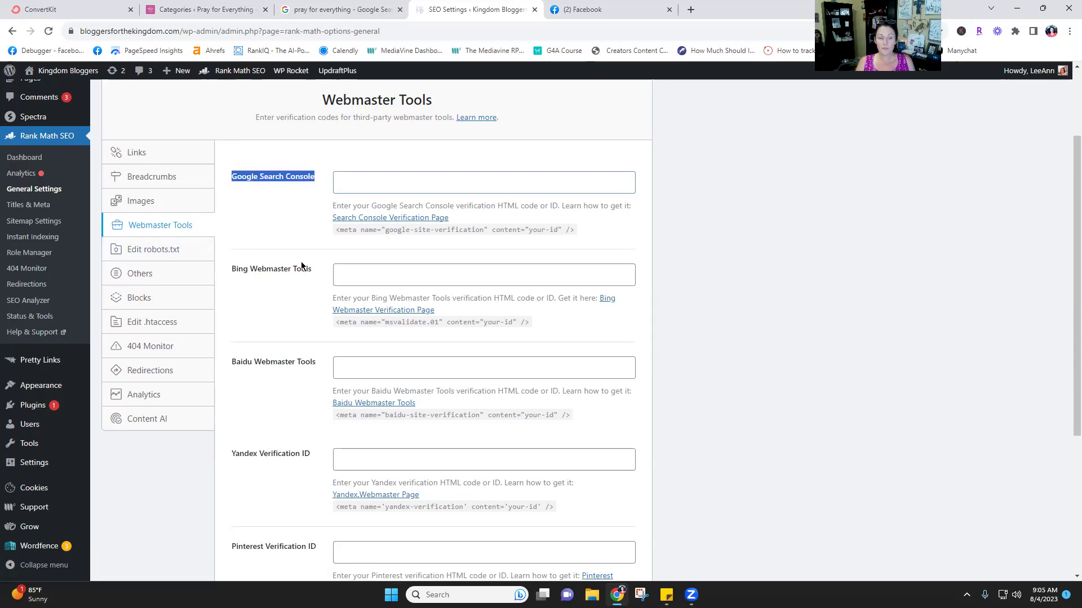
pyautogui.scroll(-4, 293, 379)
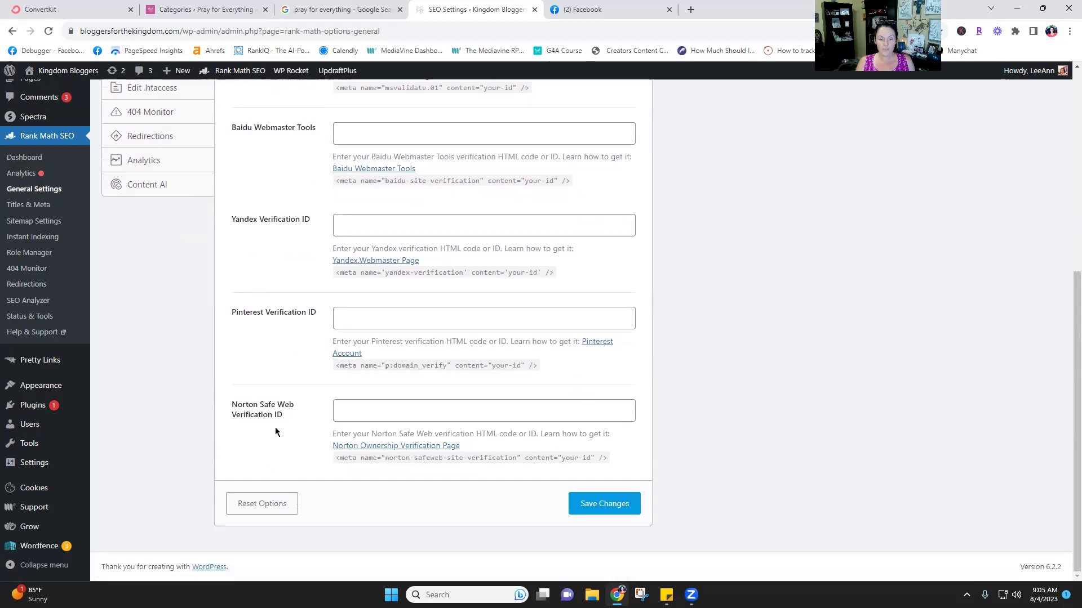
pyautogui.scroll(1, 274, 423)
pyautogui.scroll(1, 274, 414)
pyautogui.click(297, 426)
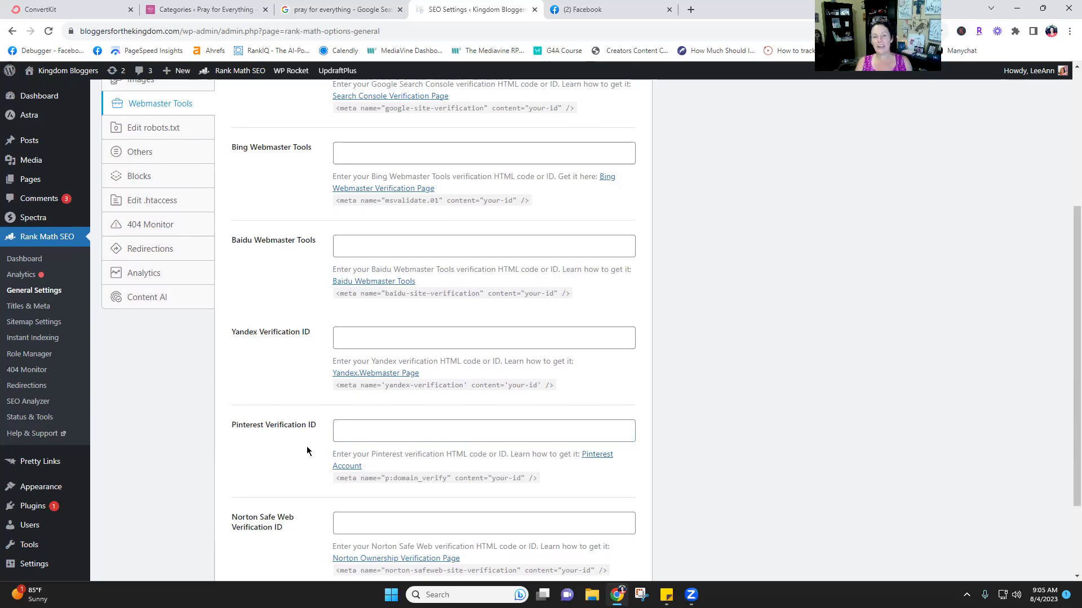
# - Open Rank Math's Sitemap Settings and look over the general options for links per sitemap, images and exclusions
pyautogui.click(196, 285)
pyautogui.scroll(5, 113, 290)
pyautogui.click(34, 322)
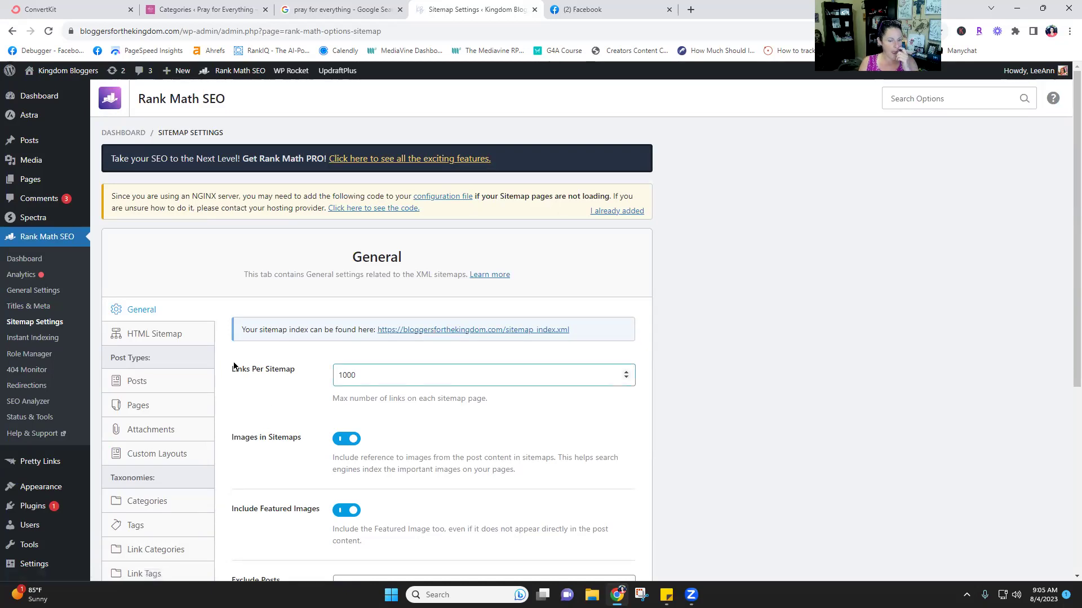
pyautogui.scroll(-4, 225, 360)
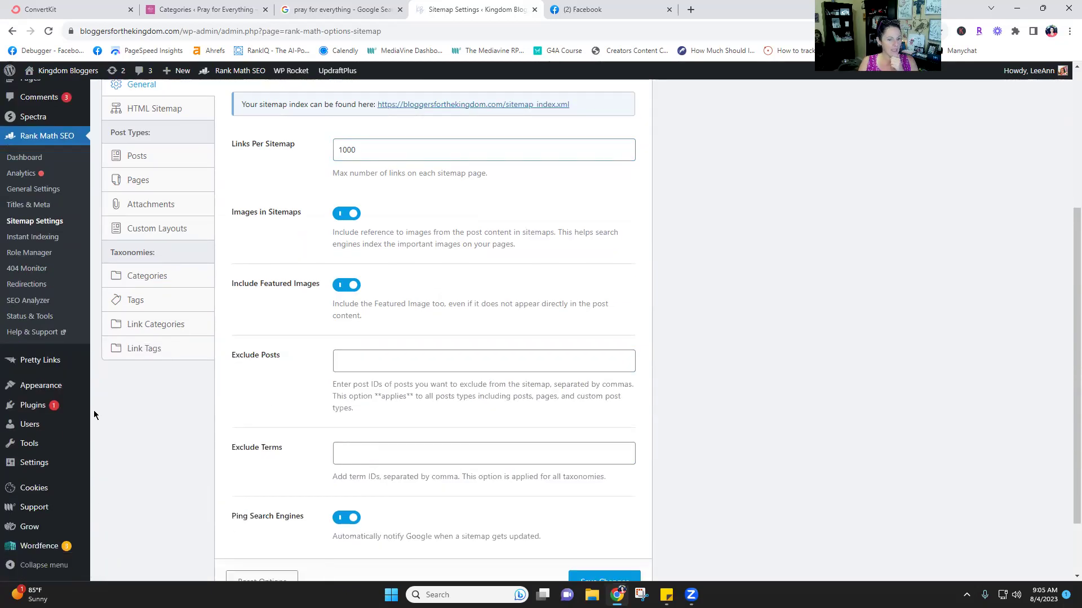